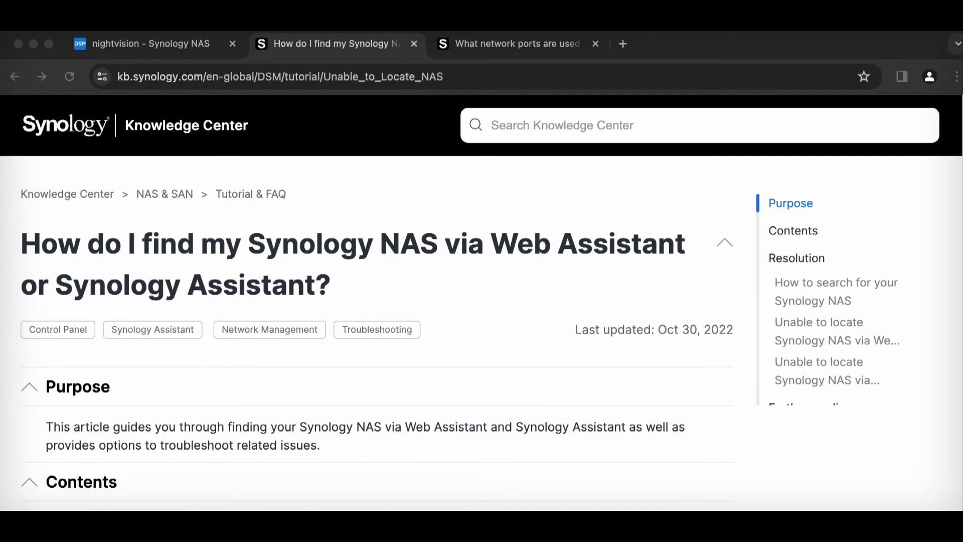
Scroll to the article's Resolution section and highlight the Web Assistant instructions.
{"action": "scroll", "coordinate": [576, 302], "scroll_direction": "down", "scroll_amount": 6}
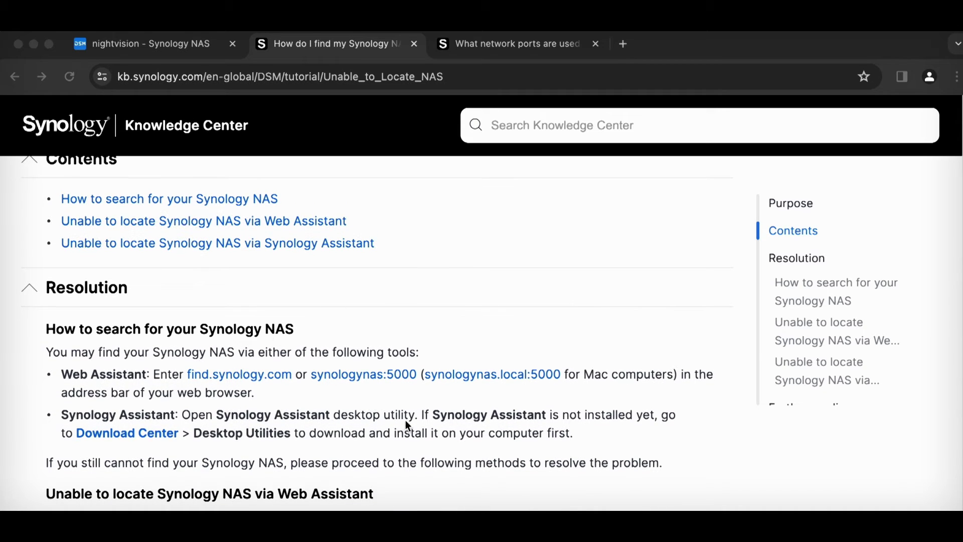
{"action": "left_click_drag", "start_coordinate": [152, 374], "coordinate": [518, 394]}
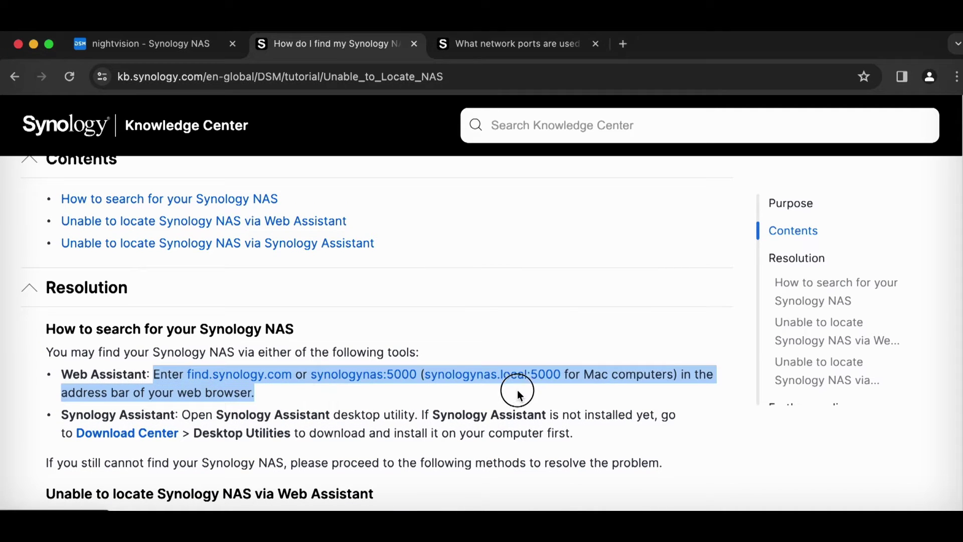
{"action": "left_click", "coordinate": [518, 393]}
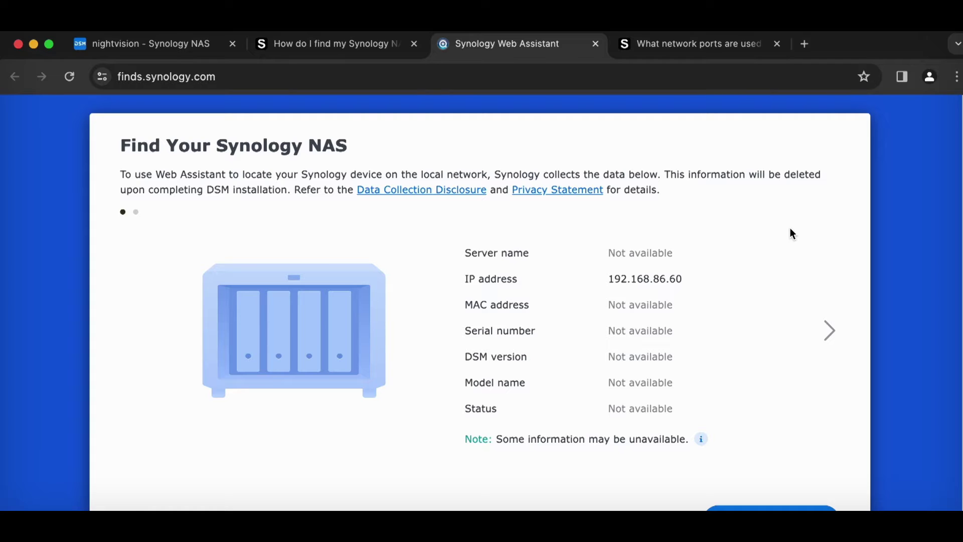
Point out IP 192.168.86.60 and port 5001, and delete the trailing query text from the address.
{"action": "scroll", "coordinate": [858, 274], "scroll_direction": "down", "scroll_amount": 1}
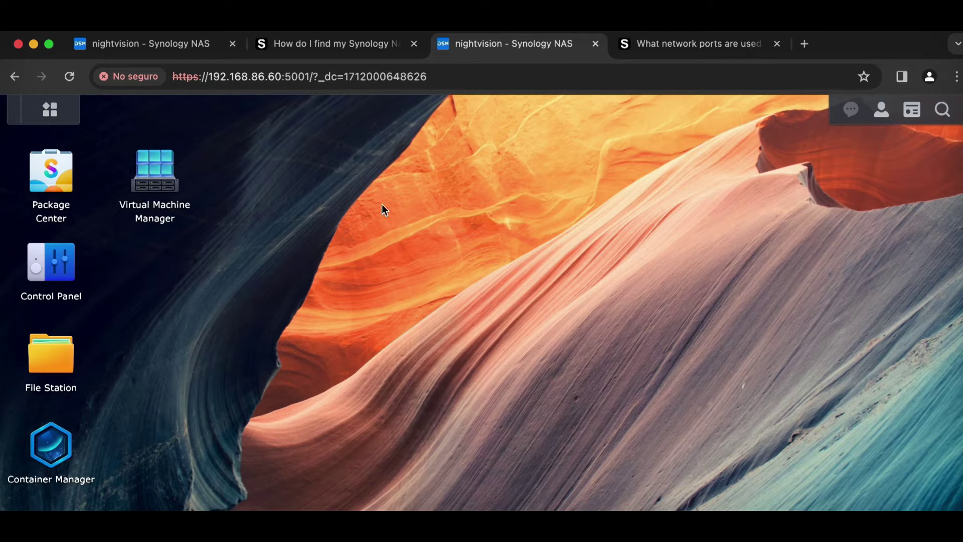
{"action": "left_click", "coordinate": [241, 88]}
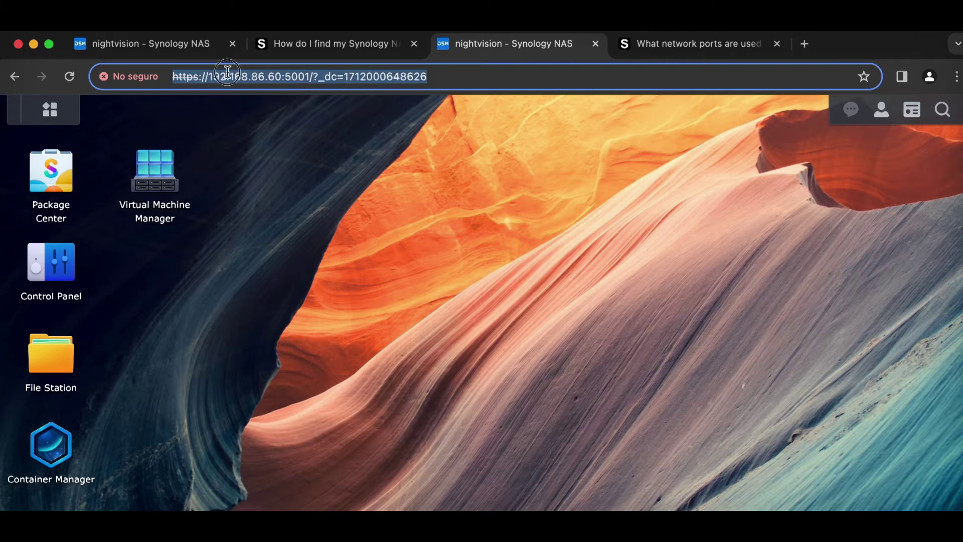
{"action": "double_click", "coordinate": [210, 77]}
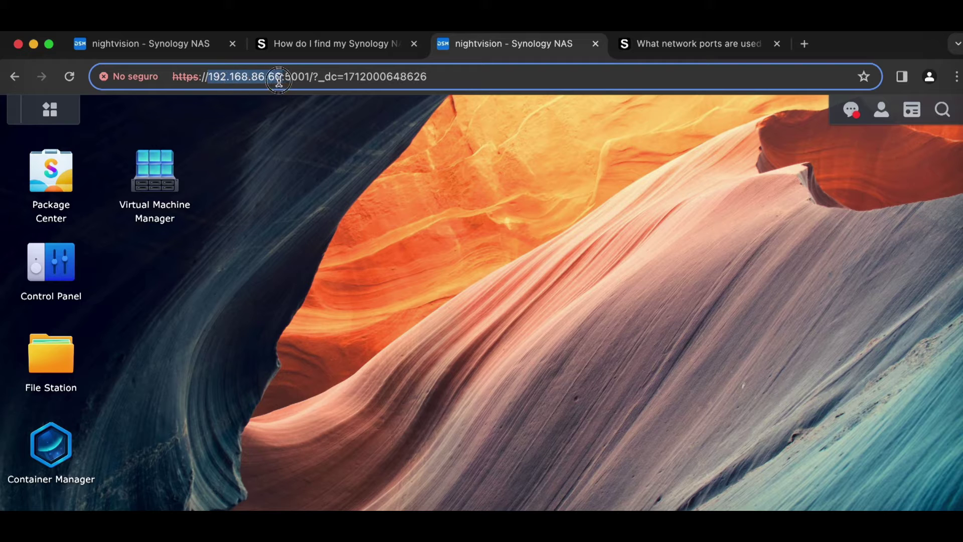
{"action": "left_click_drag", "start_coordinate": [290, 79], "coordinate": [527, 130]}
{"action": "left_click", "coordinate": [314, 80]}
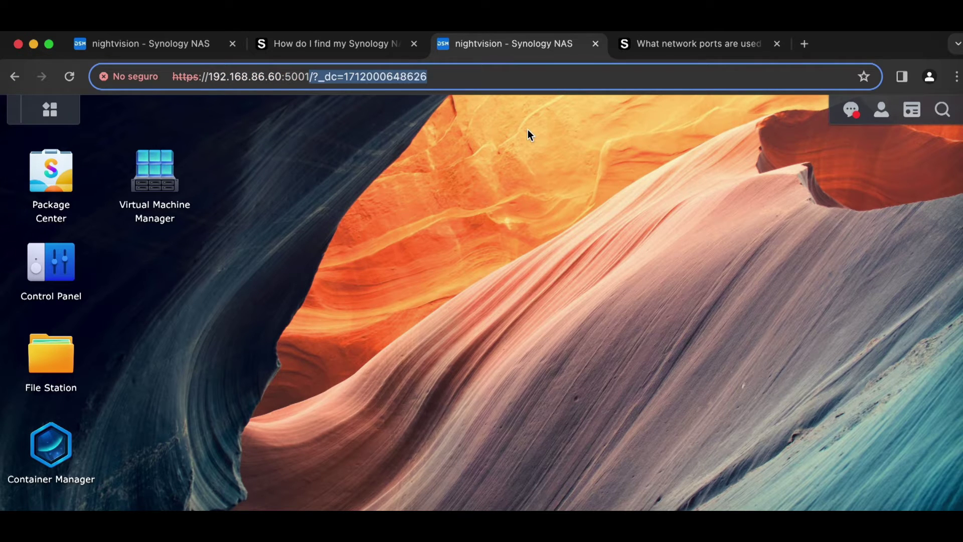
{"action": "key", "text": "BackSpace"}
{"action": "left_click", "coordinate": [566, 330]}
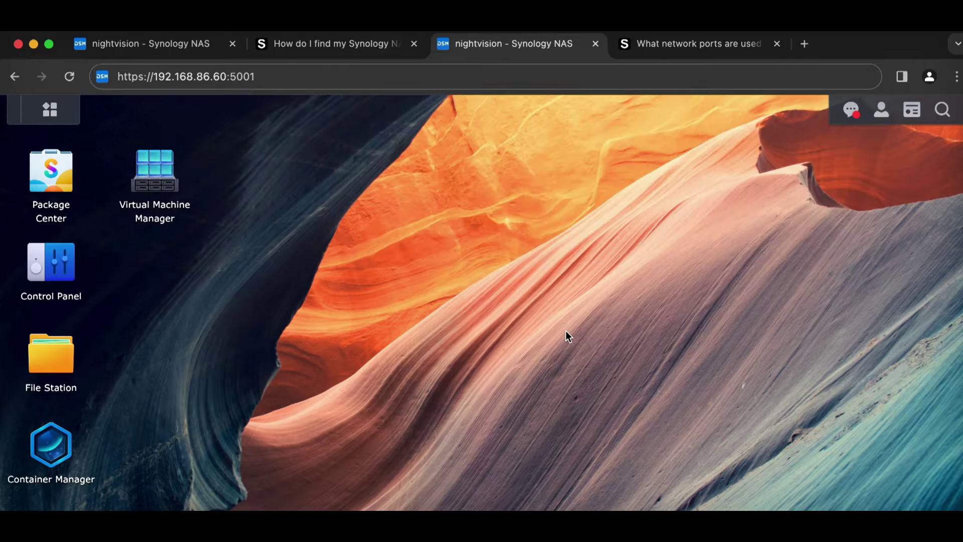
{"action": "left_click", "coordinate": [425, 76]}
{"action": "key", "text": "Return"}
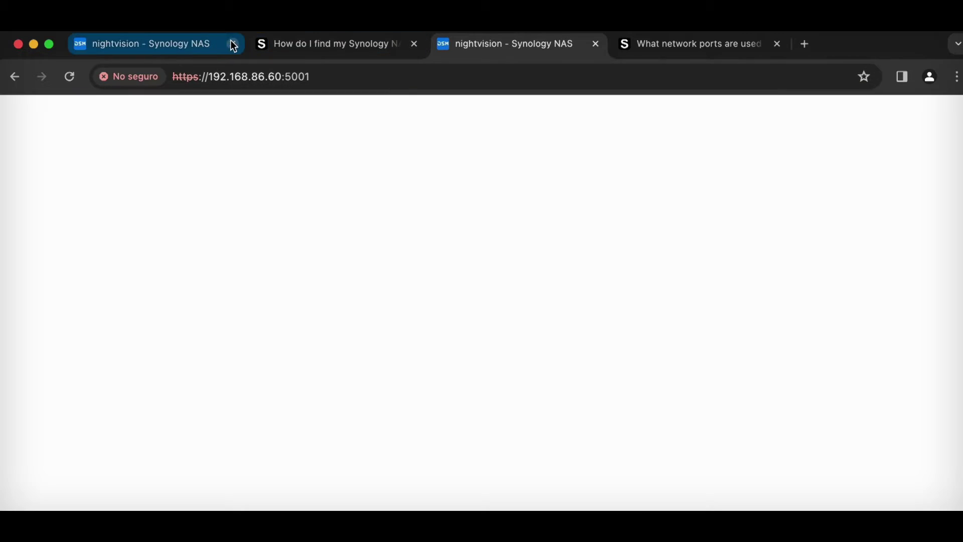
{"action": "left_click", "coordinate": [232, 44]}
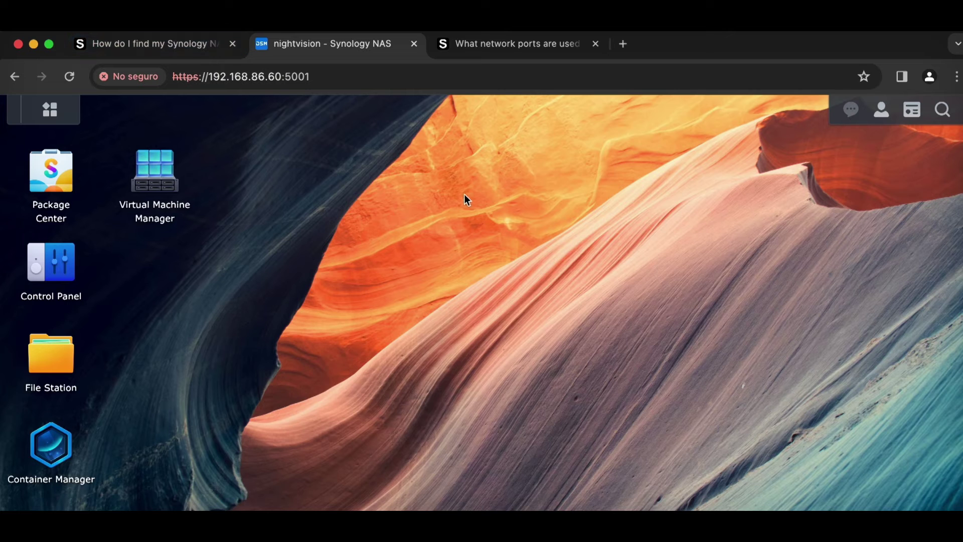
{"action": "left_click", "coordinate": [223, 76]}
{"action": "left_click_drag", "start_coordinate": [211, 75], "coordinate": [281, 75]}
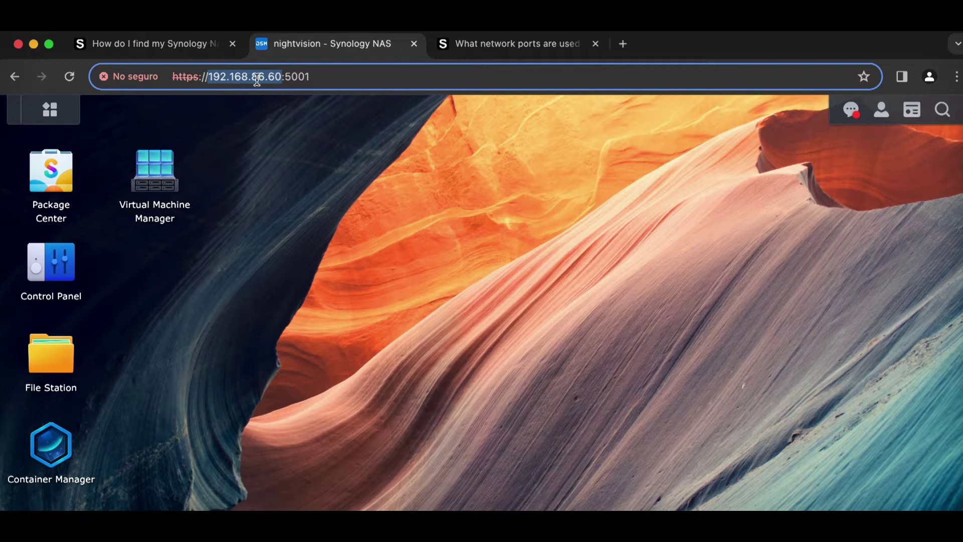
{"action": "left_click", "coordinate": [284, 122]}
{"action": "left_click", "coordinate": [224, 78]}
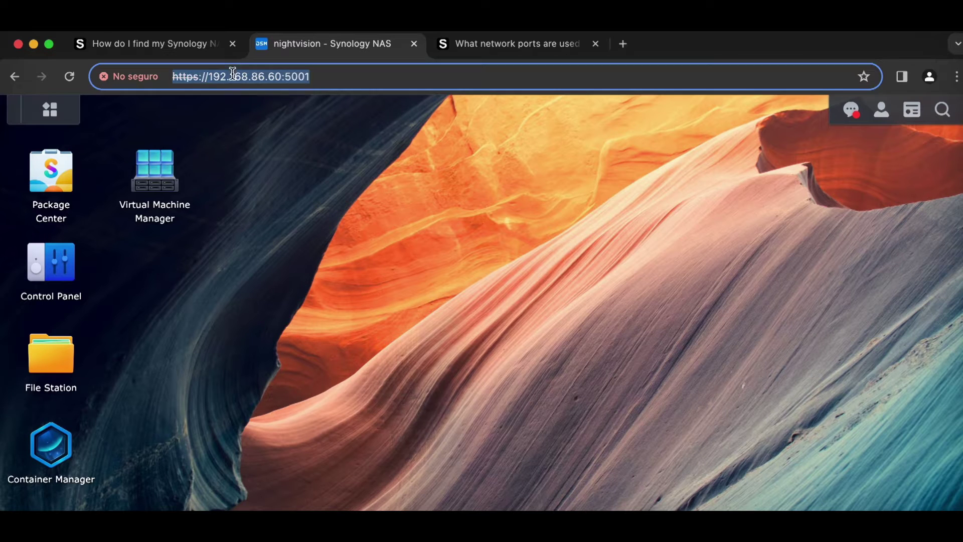
{"action": "left_click", "coordinate": [224, 78]}
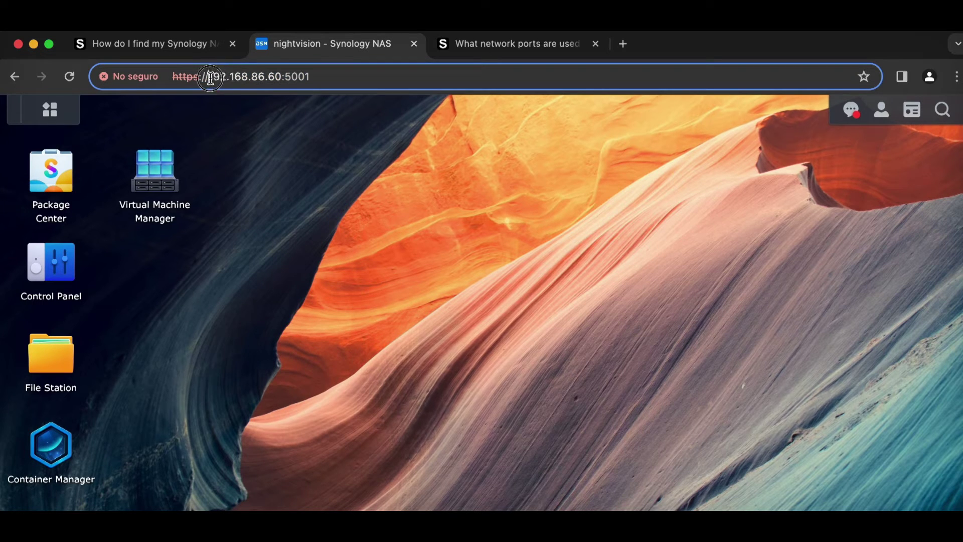
{"action": "left_click_drag", "start_coordinate": [209, 77], "coordinate": [335, 78]}
{"action": "left_click", "coordinate": [285, 76]}
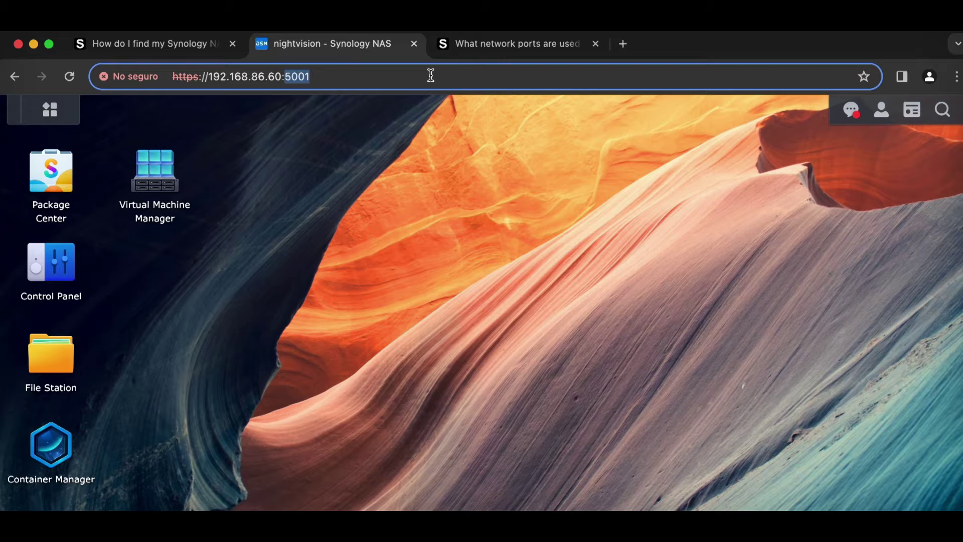
{"action": "left_click_drag", "start_coordinate": [206, 78], "coordinate": [317, 77]}
{"action": "left_click", "coordinate": [295, 75]}
Load Audio Station at 192.168.86.60 on port 8801, then go back to the DSM desktop.
{"action": "type", "text": "8801"}
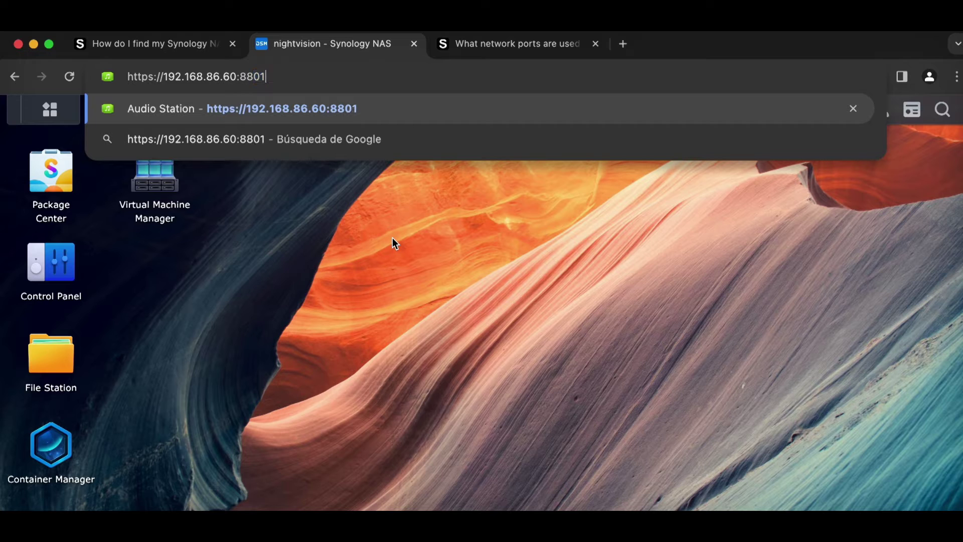
{"action": "key", "text": "Return"}
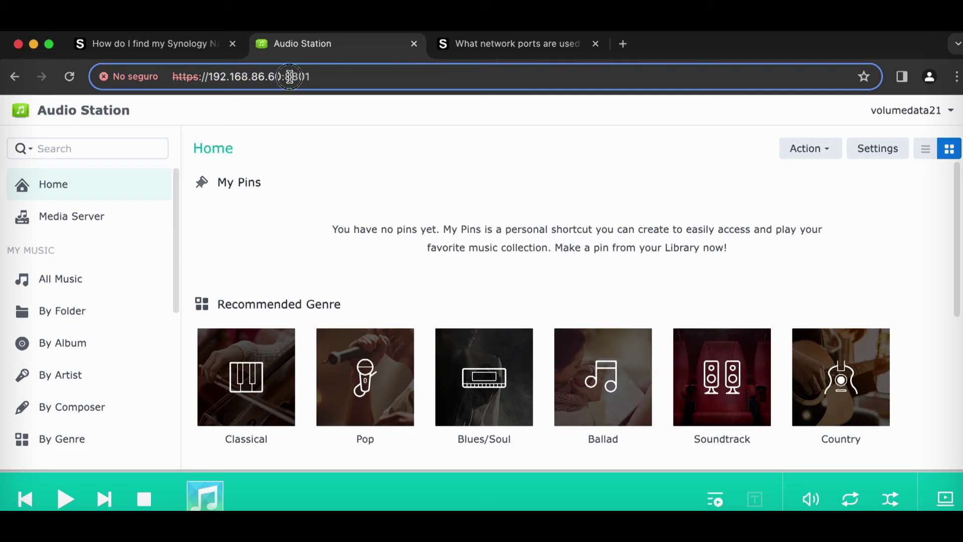
{"action": "double_click", "coordinate": [329, 77]}
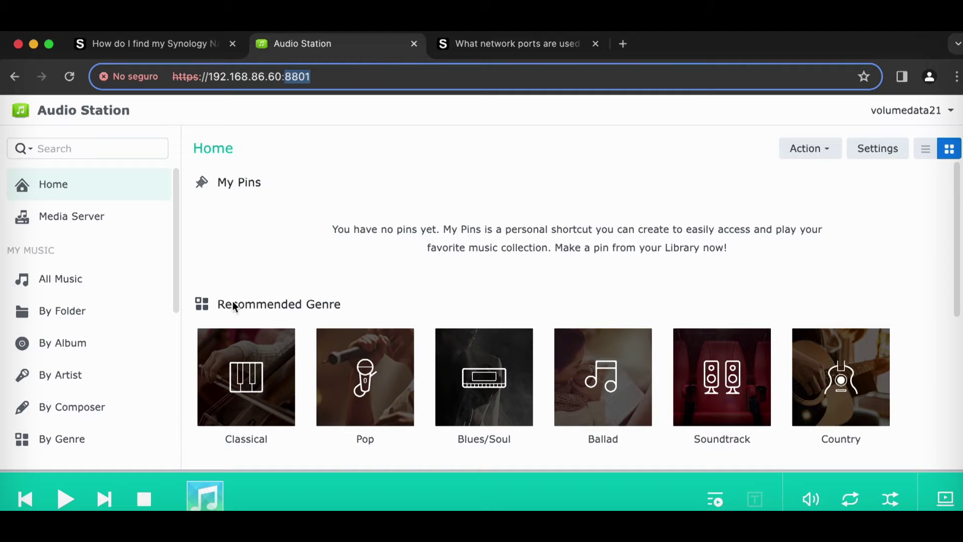
{"action": "left_click", "coordinate": [14, 76]}
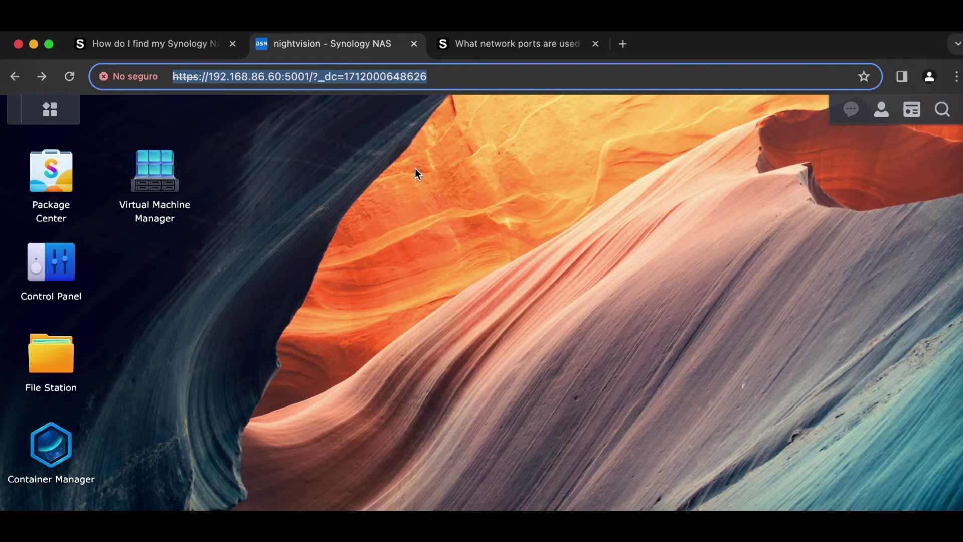
{"action": "left_click_drag", "start_coordinate": [282, 76], "coordinate": [522, 82]}
{"action": "key", "text": "BackSpace"}
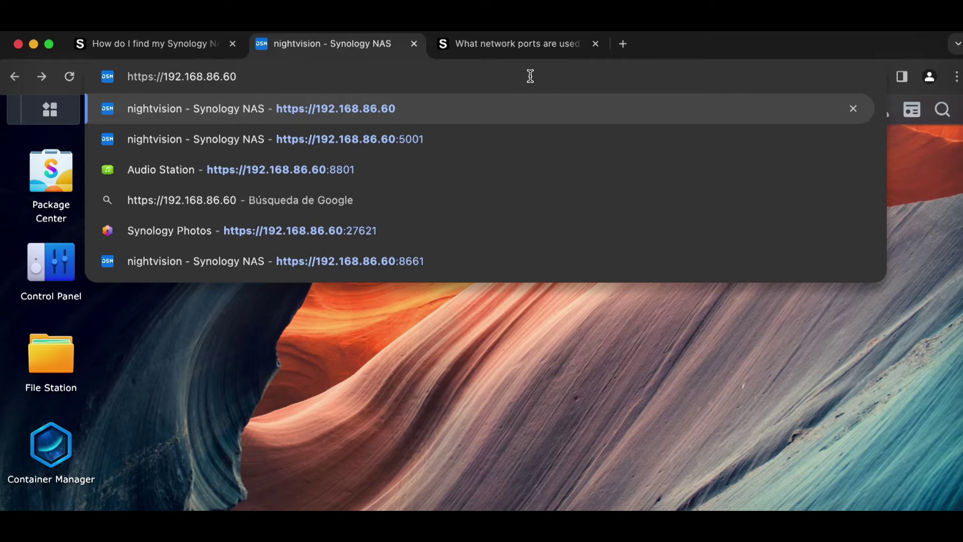
{"action": "key", "text": "super+a"}
{"action": "type", "text": "h"}
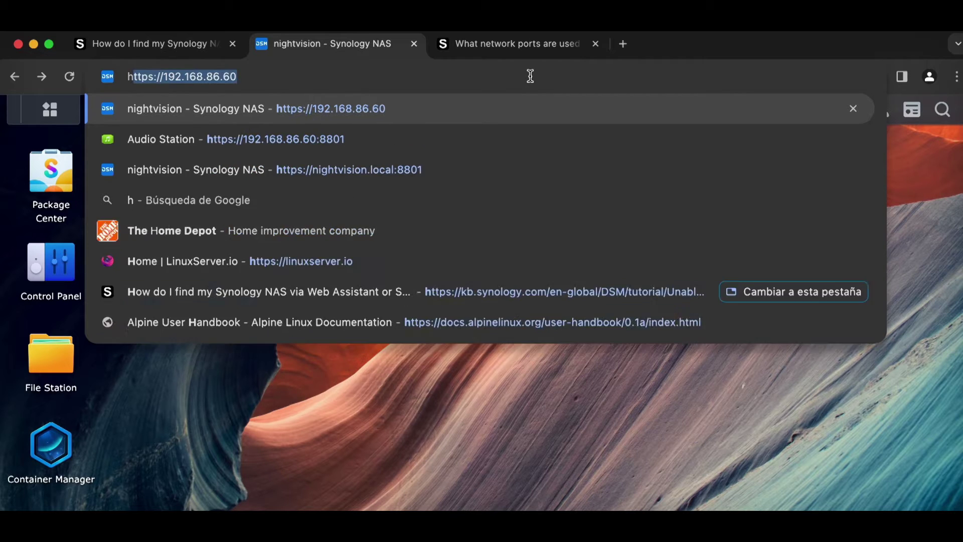
{"action": "type", "text": "ttp://ip"}
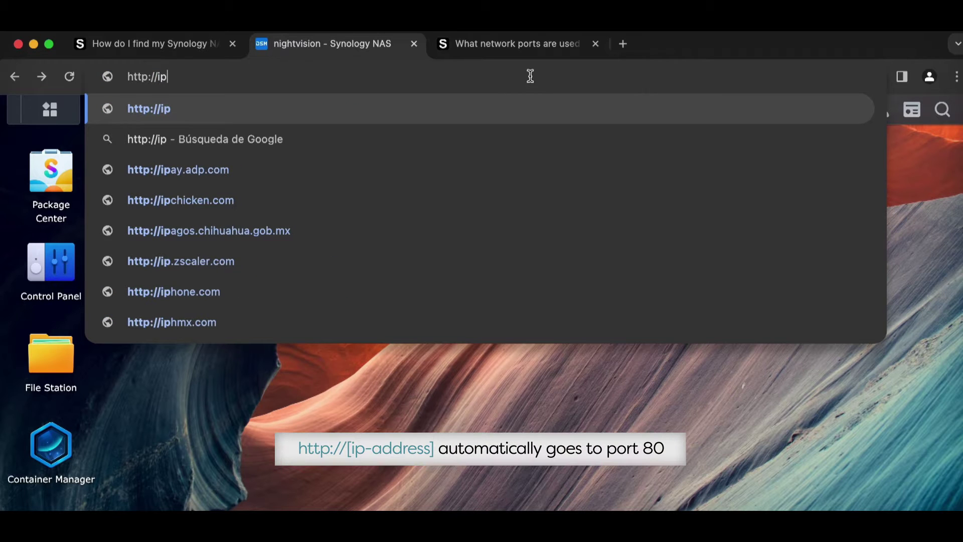
{"action": "type", "text": ":80"}
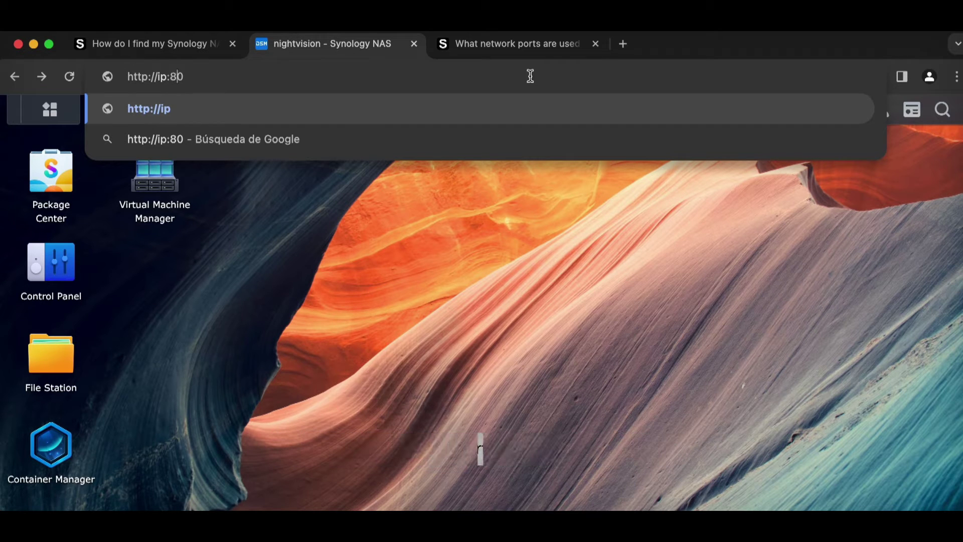
{"action": "key", "text": "Right"}
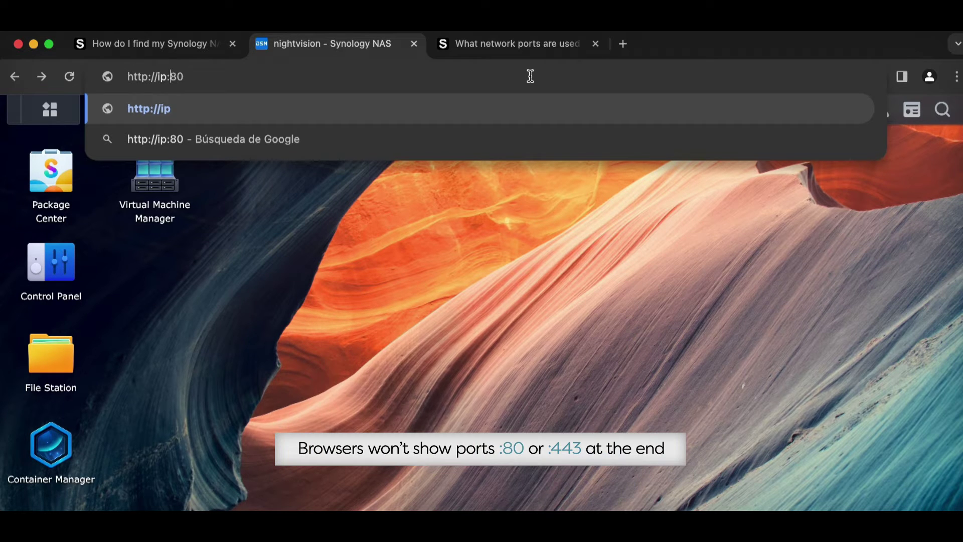
{"action": "type", "text": "d"}
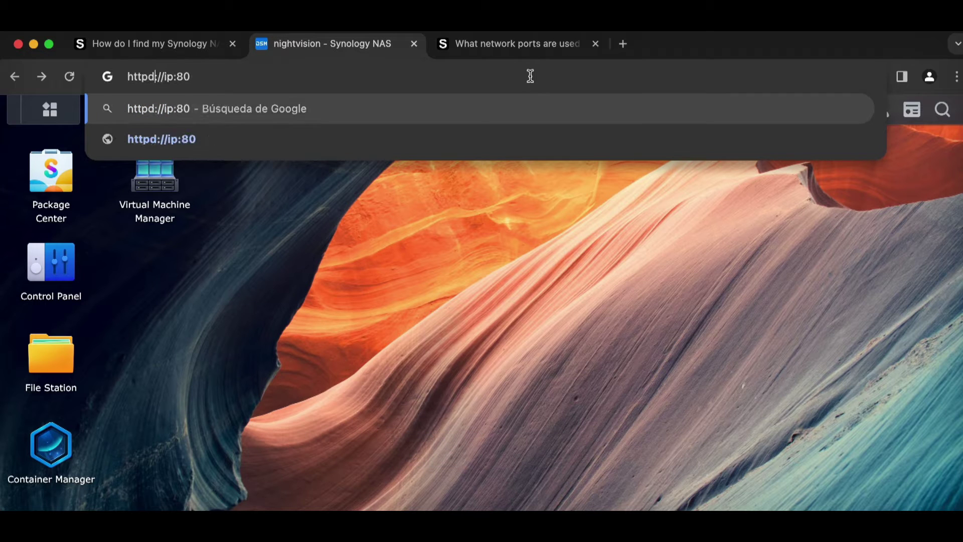
{"action": "key", "text": "BackSpace"}
{"action": "type", "text": "s"}
{"action": "key", "text": "super+Right"}
{"action": "key", "text": "BackSpace"}
{"action": "key", "text": "BackSpace"}
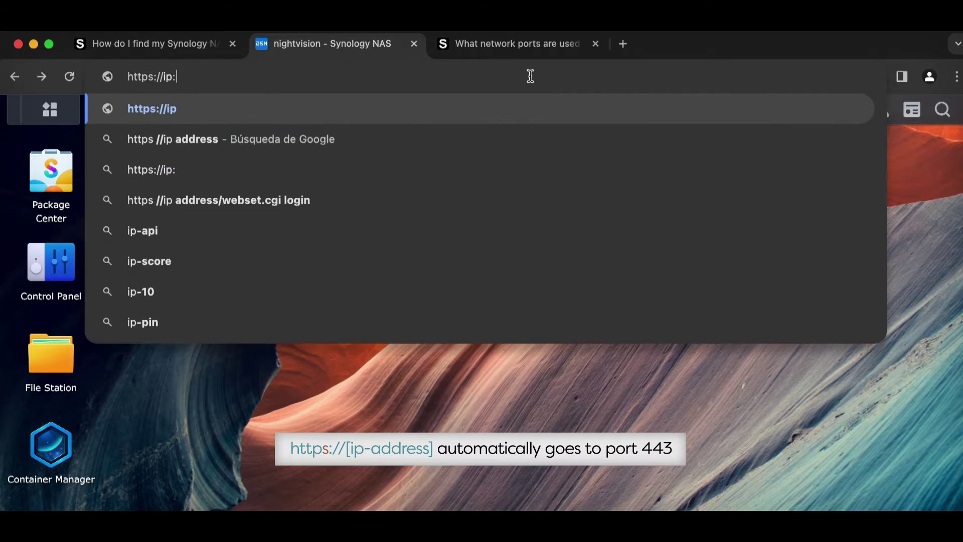
{"action": "type", "text": "443"}
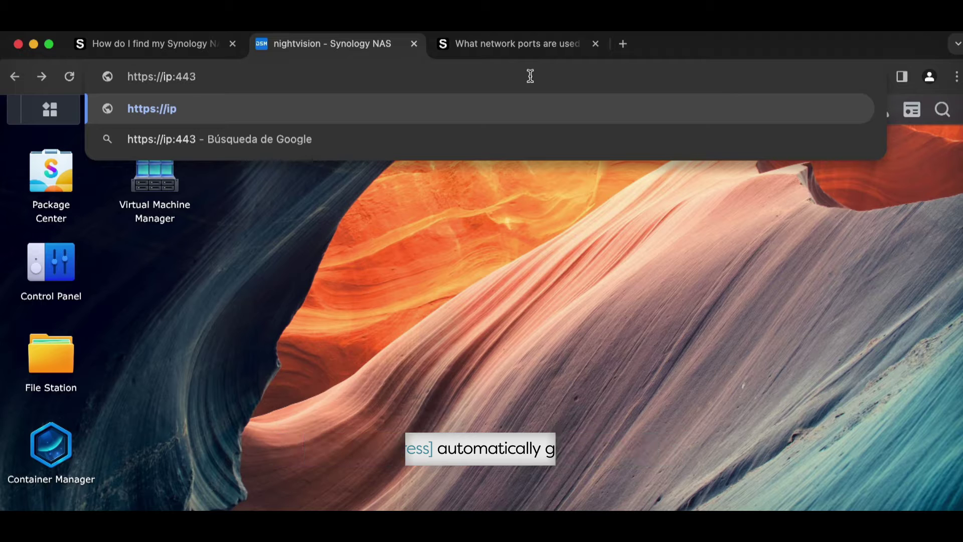
{"action": "key", "text": "Left"}
{"action": "key", "text": "BackSpace"}
{"action": "key", "text": "BackSpace"}
{"action": "type", "text": "192.178"}
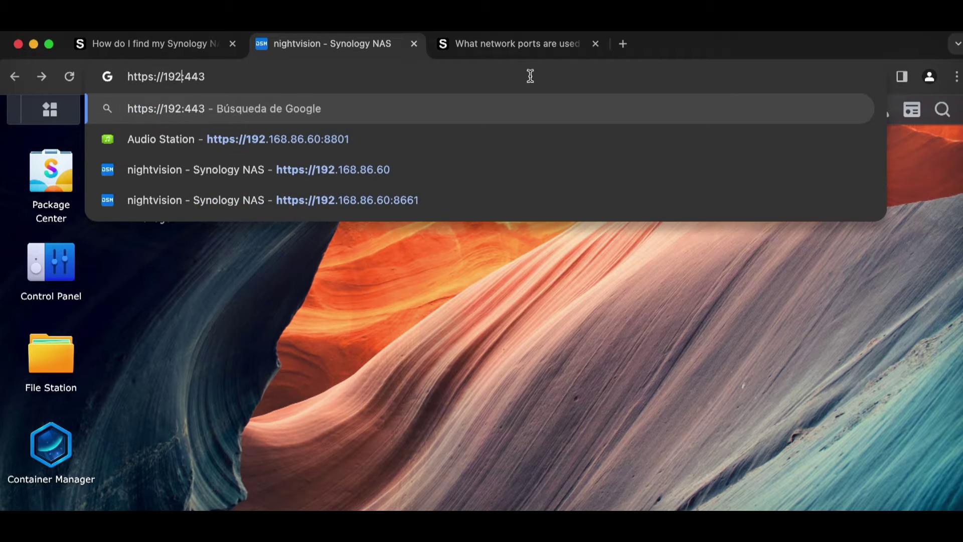
{"action": "key", "text": "BackSpace"}
{"action": "key", "text": "BackSpace"}
{"action": "type", "text": "68.86.60"}
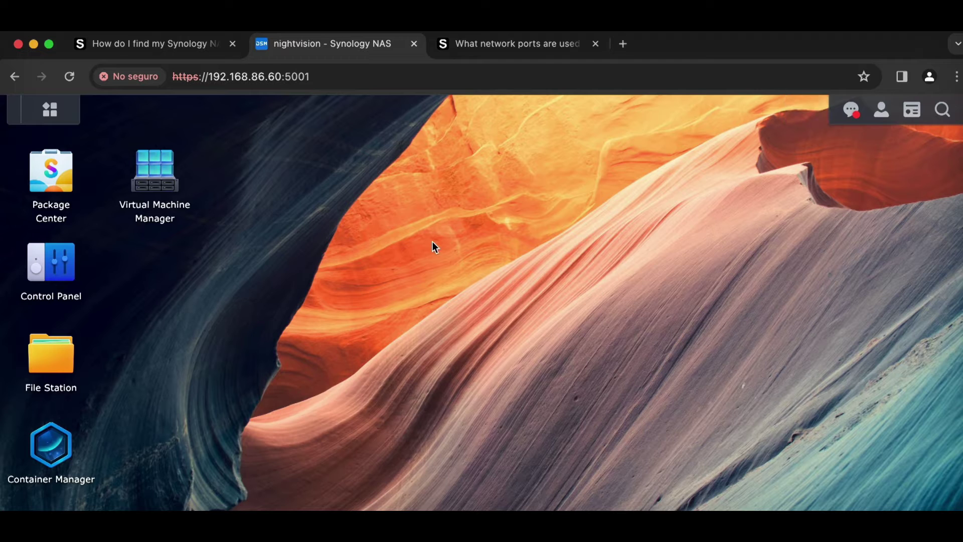
In Control Panel's Login Portal, re-enter 5000 as the DSM HTTP port and review the port settings.
{"action": "left_click", "coordinate": [71, 287]}
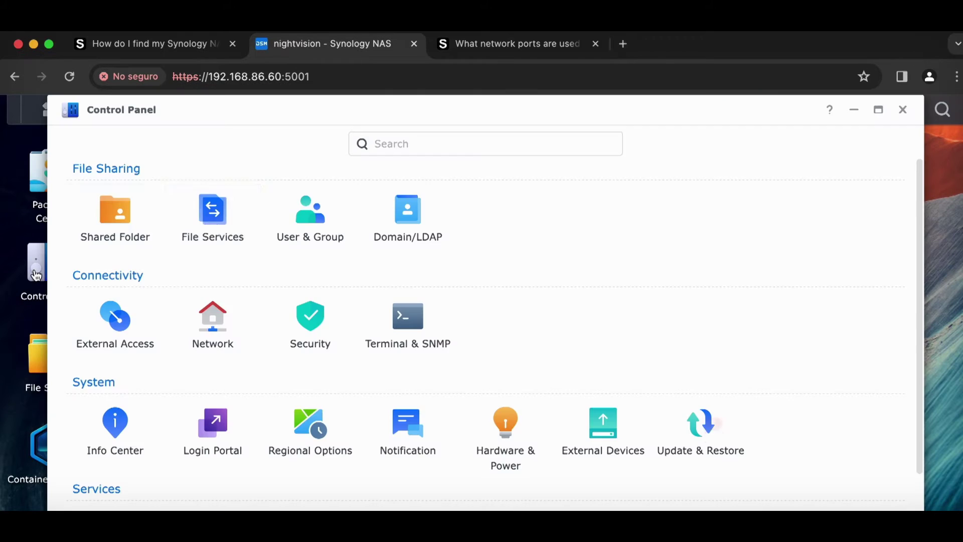
{"action": "left_click", "coordinate": [191, 422]}
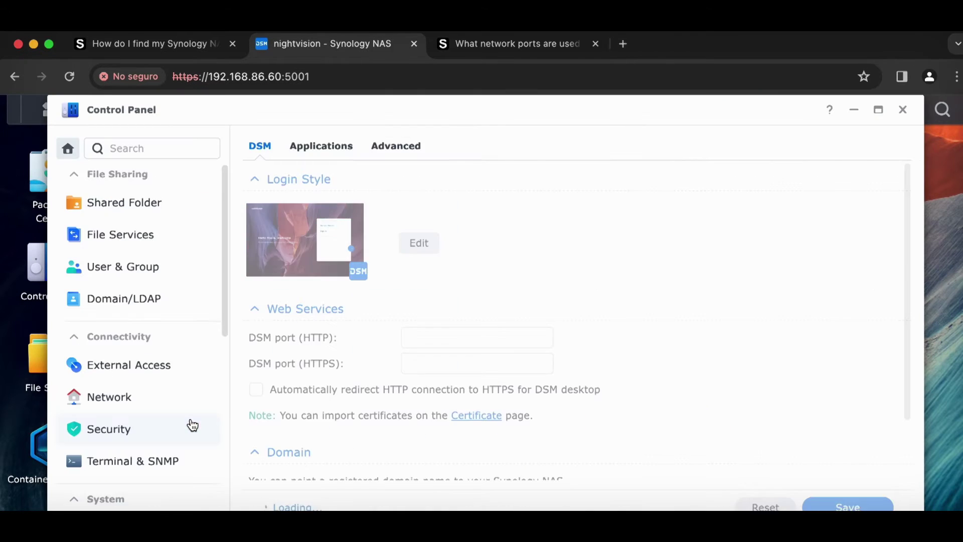
{"action": "double_click", "coordinate": [480, 336]}
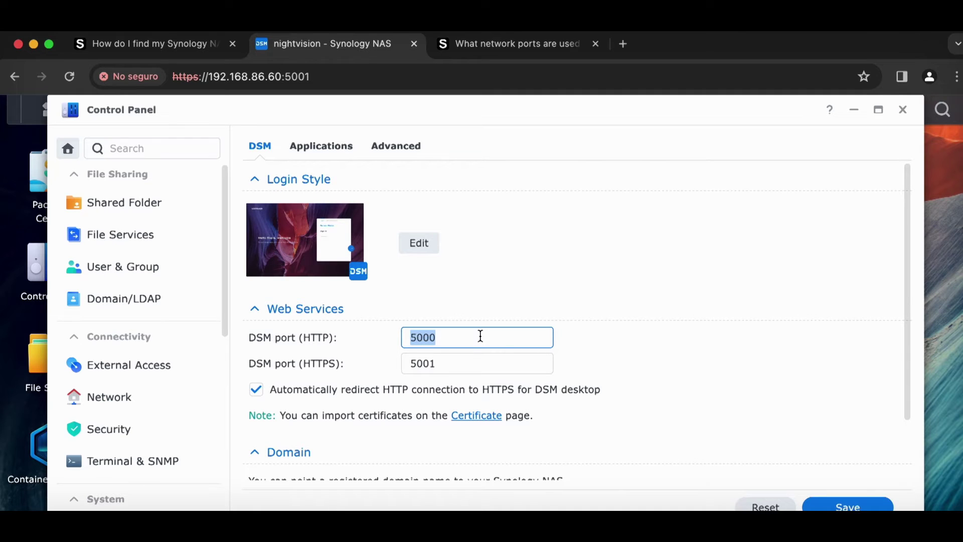
{"action": "type", "text": "9"}
{"action": "key", "text": "BackSpace"}
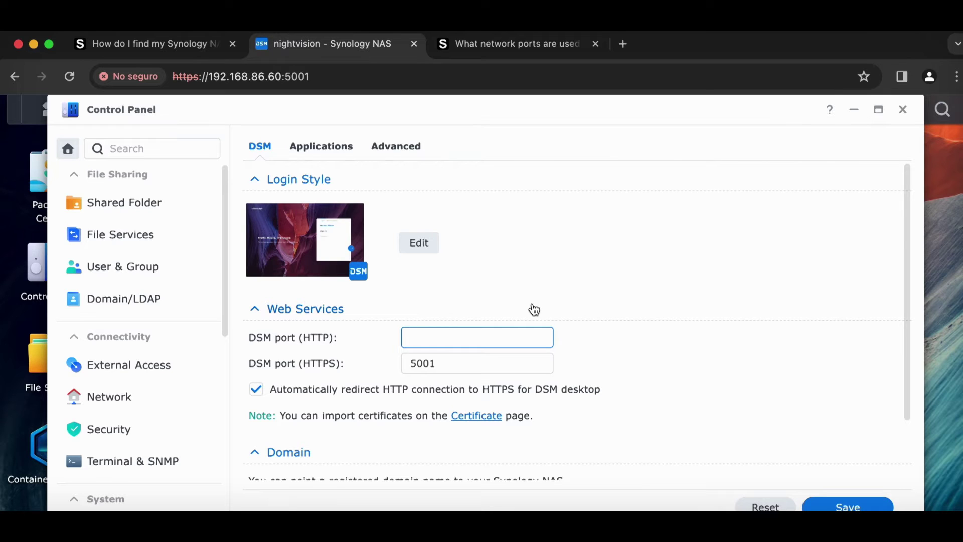
{"action": "type", "text": "50908"}
{"action": "key", "text": "BackSpace"}
{"action": "key", "text": "BackSpace"}
{"action": "key", "text": "BackSpace"}
{"action": "type", "text": "00"}
{"action": "left_click", "coordinate": [616, 354]}
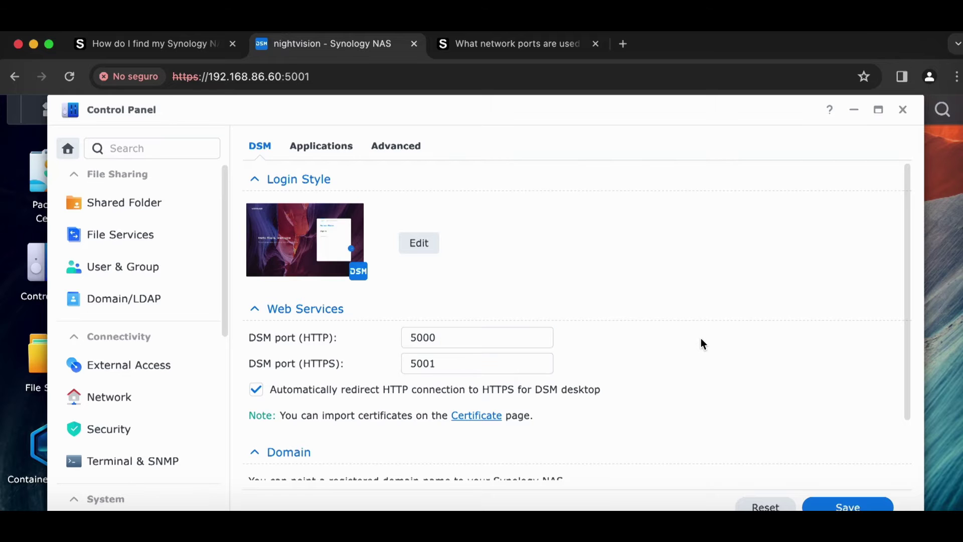
{"action": "scroll", "coordinate": [700, 343], "scroll_direction": "down", "scroll_amount": 2}
{"action": "scroll", "coordinate": [700, 338], "scroll_direction": "up", "scroll_amount": 2}
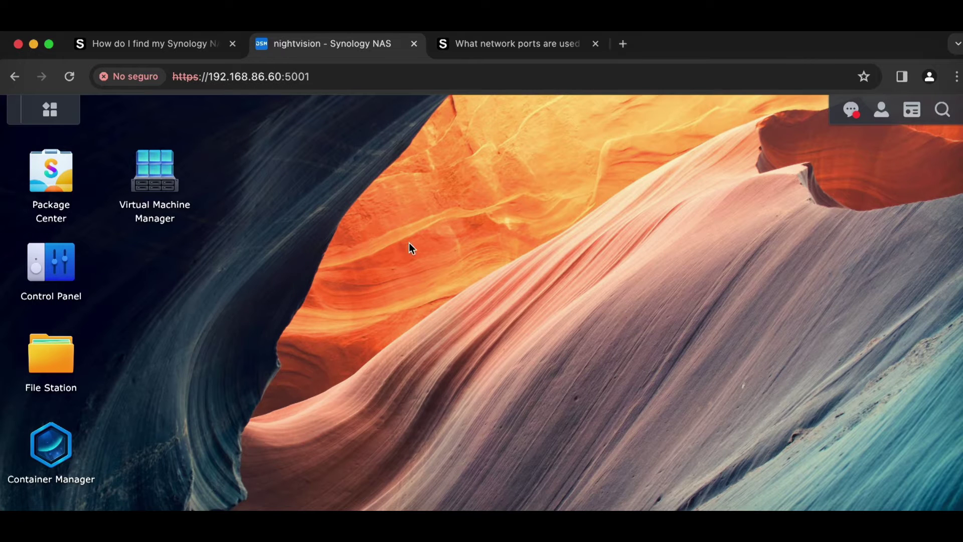
Open linuxserver.io in a new browser tab.
{"action": "left_click_drag", "start_coordinate": [210, 76], "coordinate": [345, 83]}
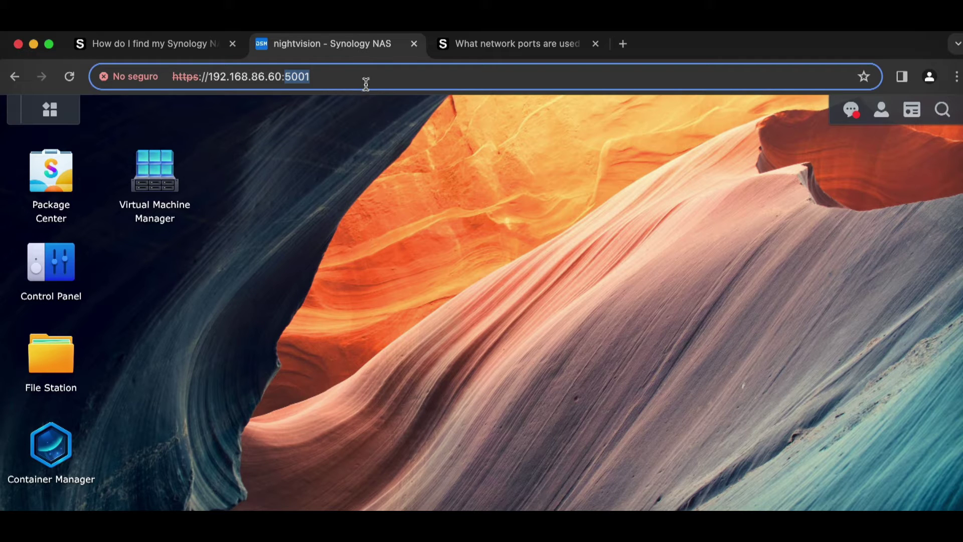
{"action": "key", "text": "super+t"}
{"action": "type", "text": "fleet.linuxserver.io/image?name=linuxserver/audacity"}
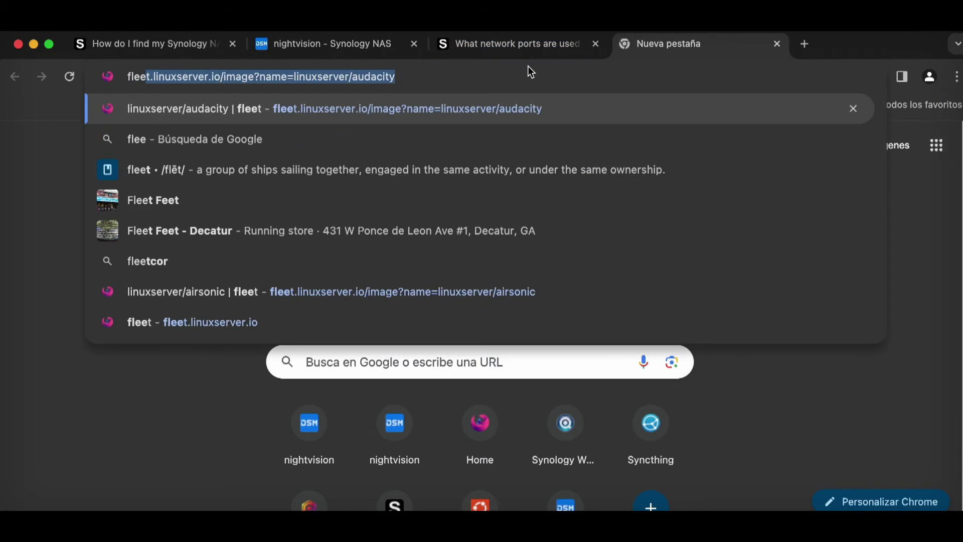
{"action": "key", "text": "Right"}
{"action": "key", "text": "super+a"}
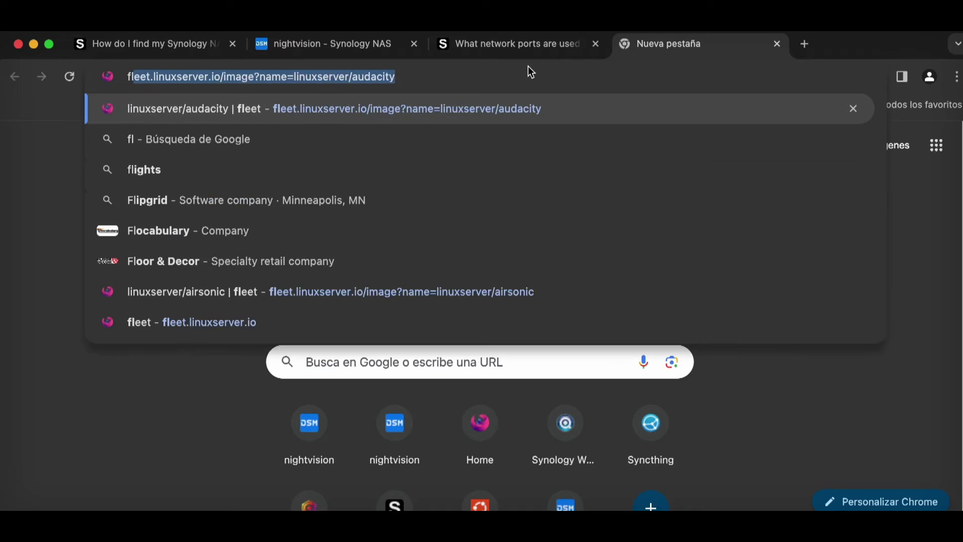
{"action": "key", "text": "BackSpace"}
{"action": "type", "text": "linu"}
{"action": "key", "text": "Return"}
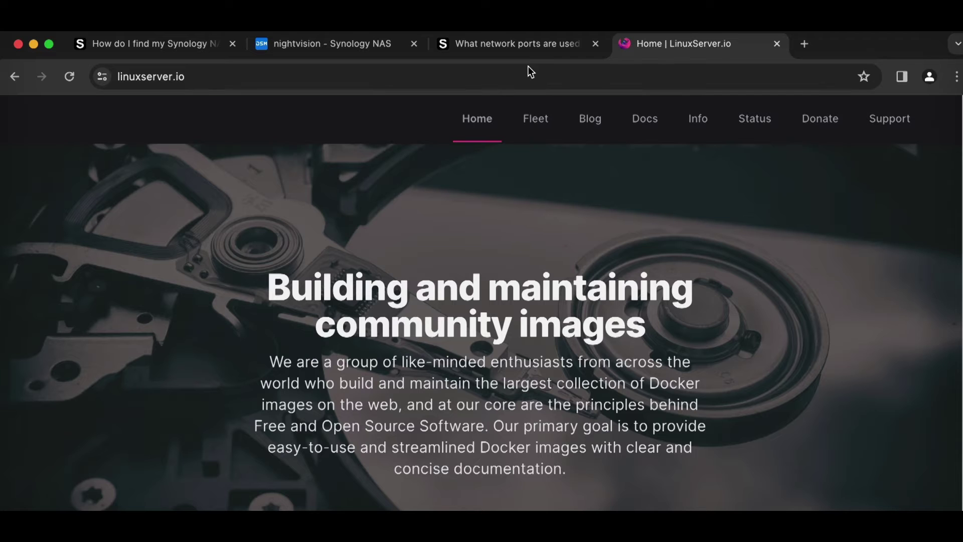
Navigate Docs > Container Images to the calibre page's docker-compose section.
{"action": "left_click", "coordinate": [643, 118]}
{"action": "left_click", "coordinate": [166, 151]}
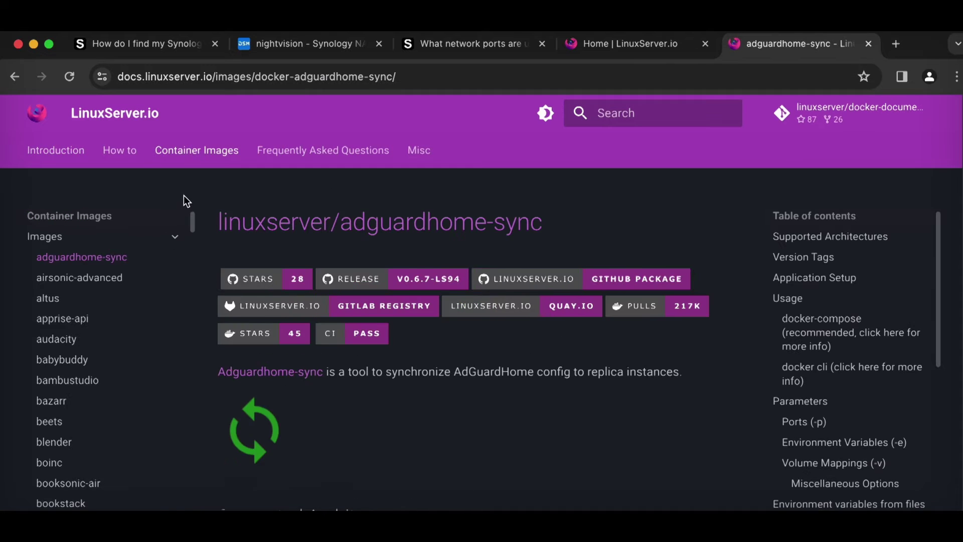
{"action": "scroll", "coordinate": [104, 318], "scroll_direction": "down", "scroll_amount": 5}
{"action": "left_click", "coordinate": [64, 311]}
{"action": "scroll", "coordinate": [628, 308], "scroll_direction": "down", "scroll_amount": 20}
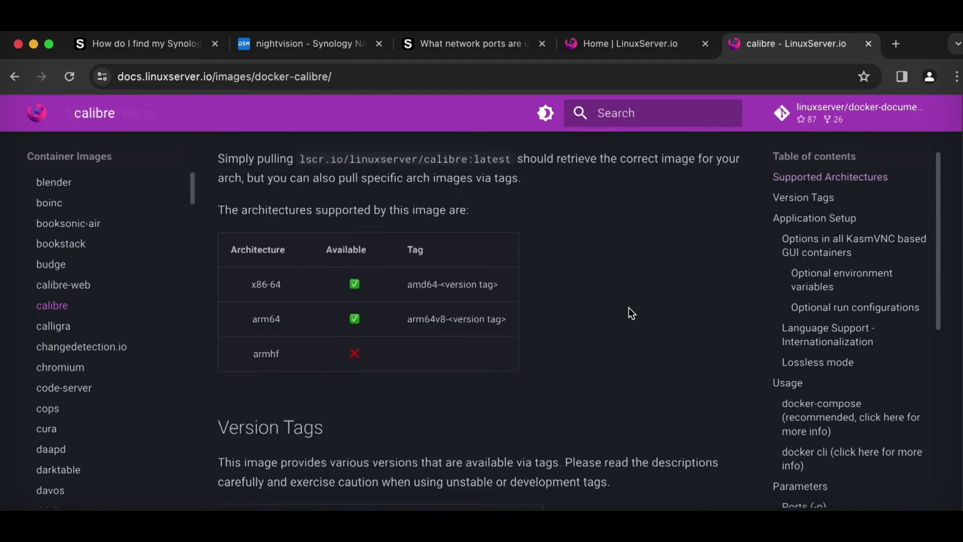
{"action": "scroll", "coordinate": [630, 311], "scroll_direction": "down", "scroll_amount": 13}
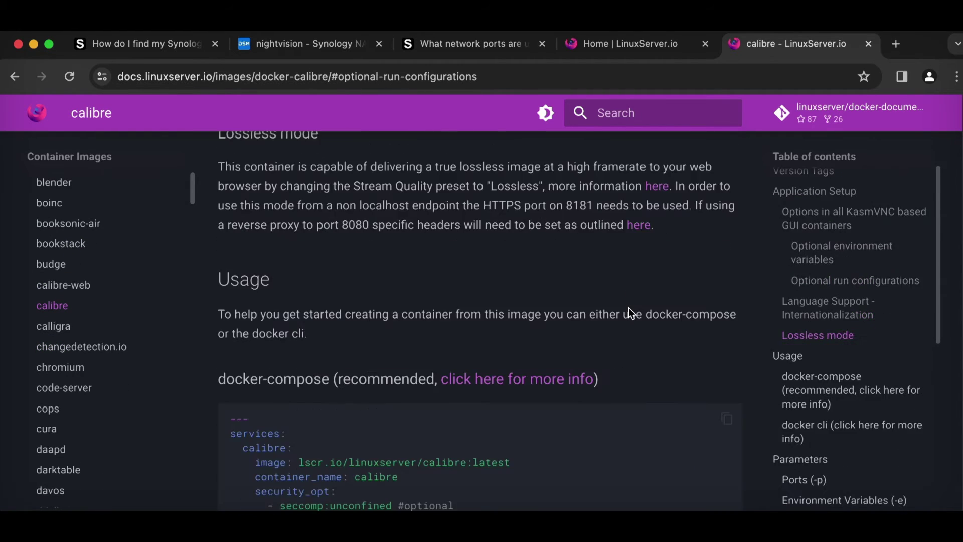
Highlight calibre's docker-compose port mappings 8080, 8181:8181 and 8081.
{"action": "double_click", "coordinate": [283, 411]}
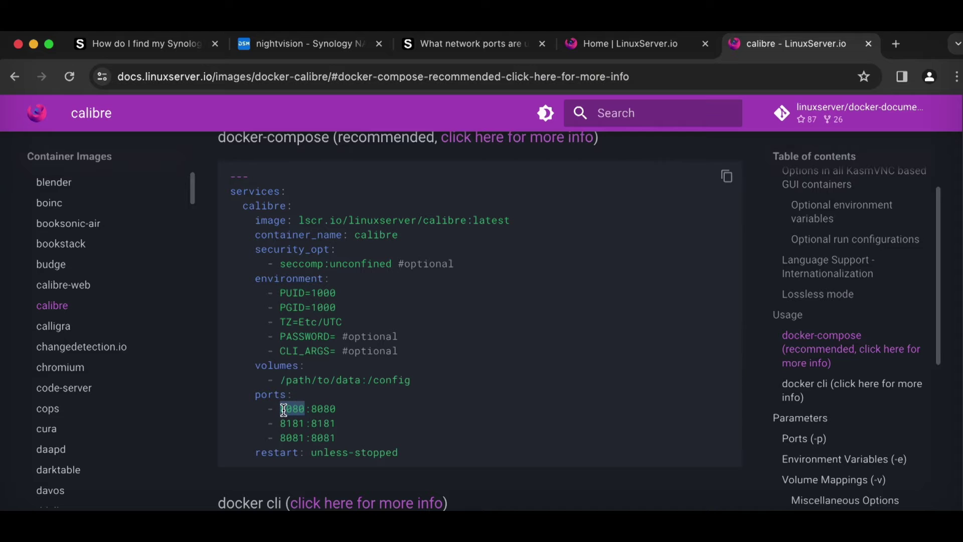
{"action": "triple_click", "coordinate": [290, 424]}
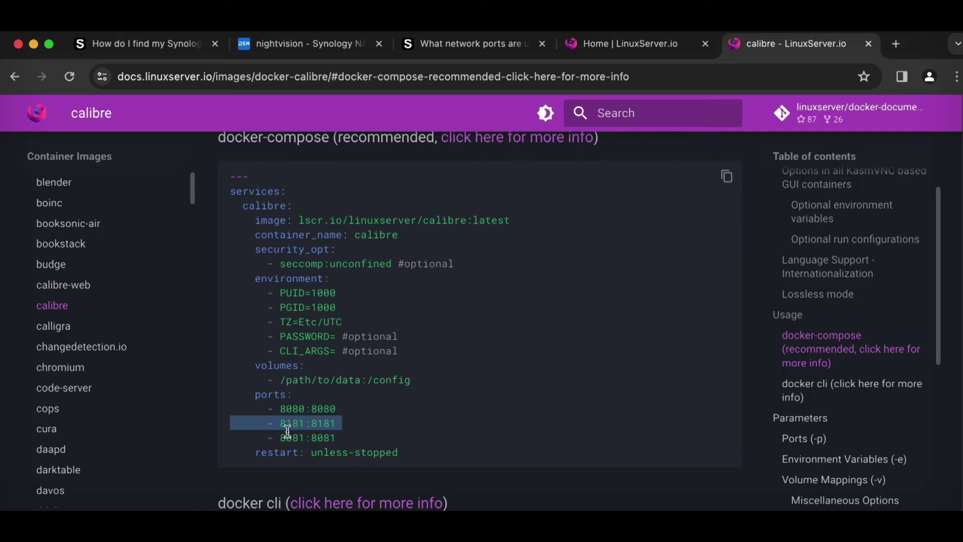
{"action": "double_click", "coordinate": [288, 436]}
{"action": "double_click", "coordinate": [293, 412]}
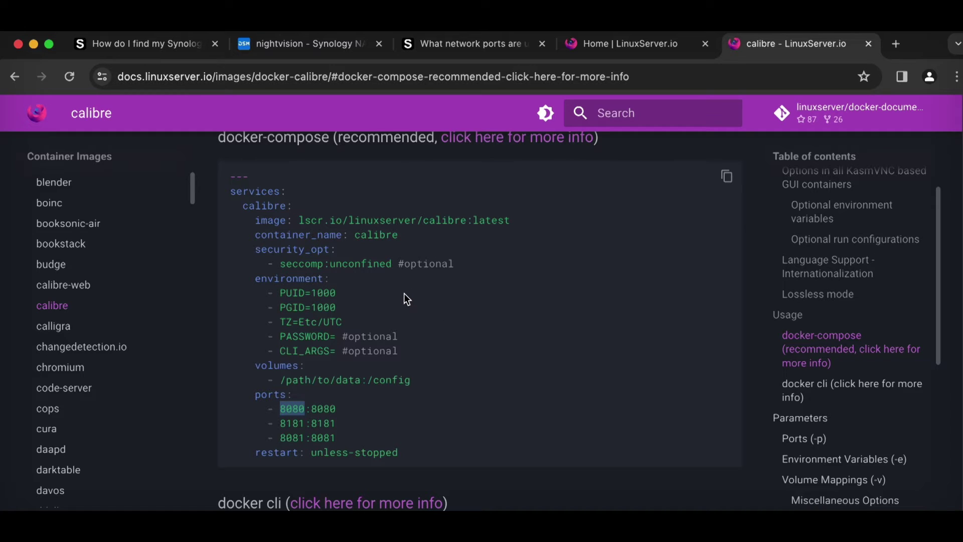
{"action": "left_click", "coordinate": [330, 41]}
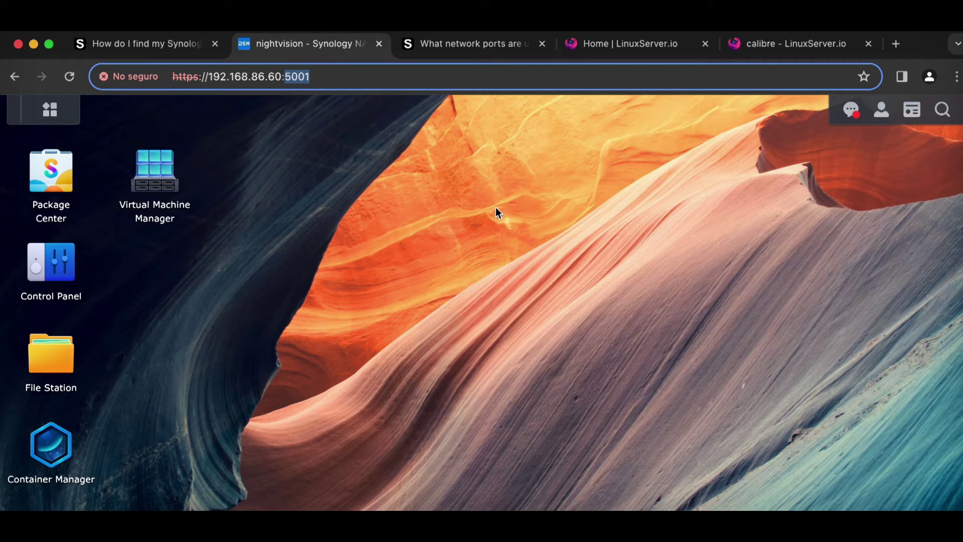
Show the System Health widget with nightvision's LAN 1 at 192.168.86.60, checking the other LAN options.
{"action": "left_click", "coordinate": [351, 206]}
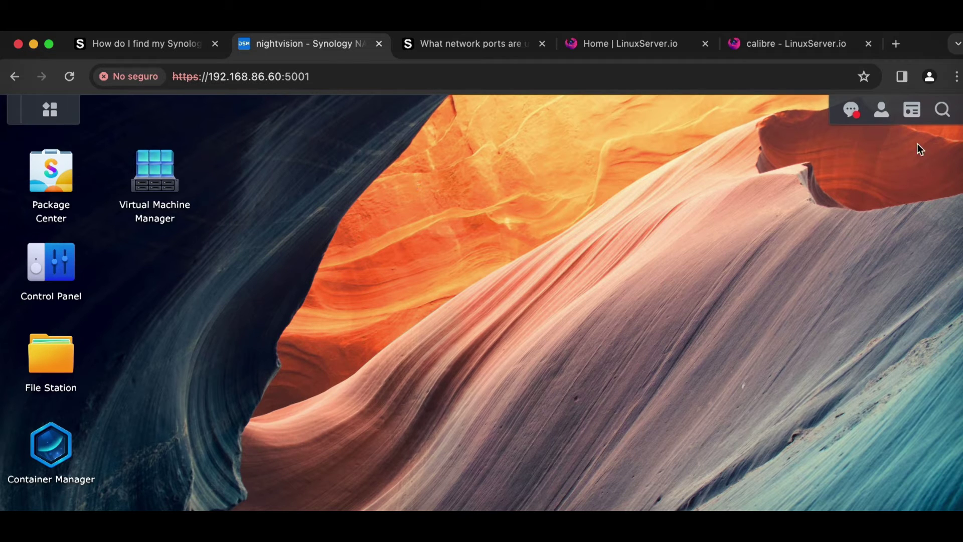
{"action": "left_click", "coordinate": [915, 115]}
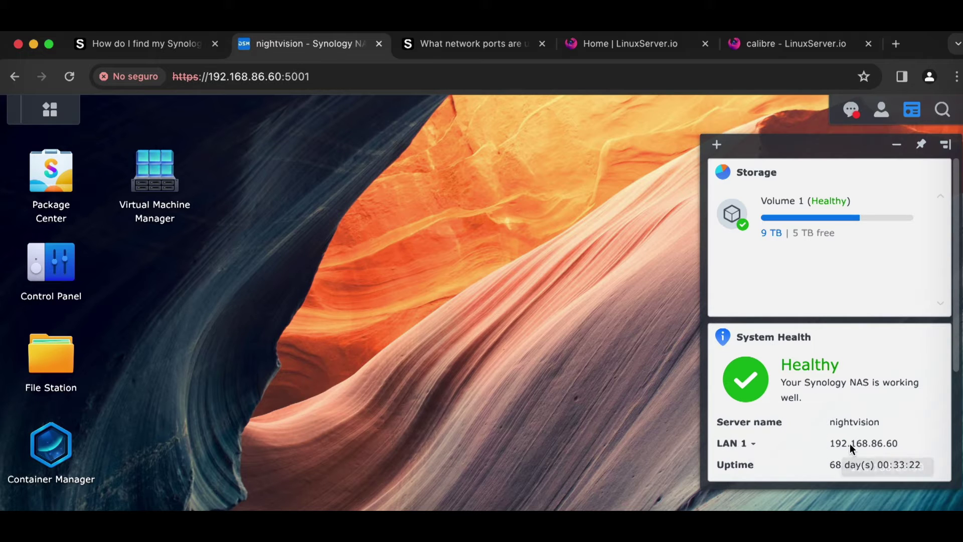
{"action": "left_click", "coordinate": [747, 443]}
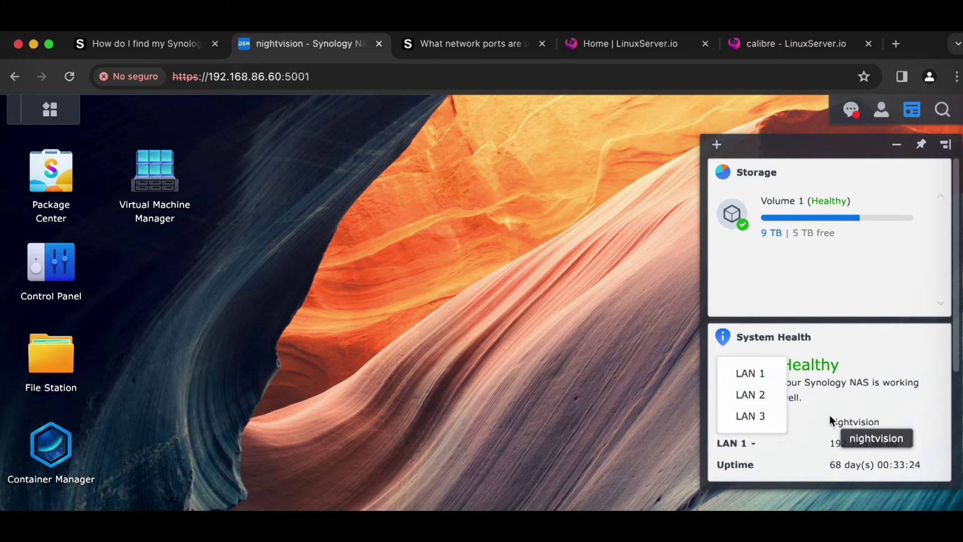
{"action": "left_click", "coordinate": [826, 396]}
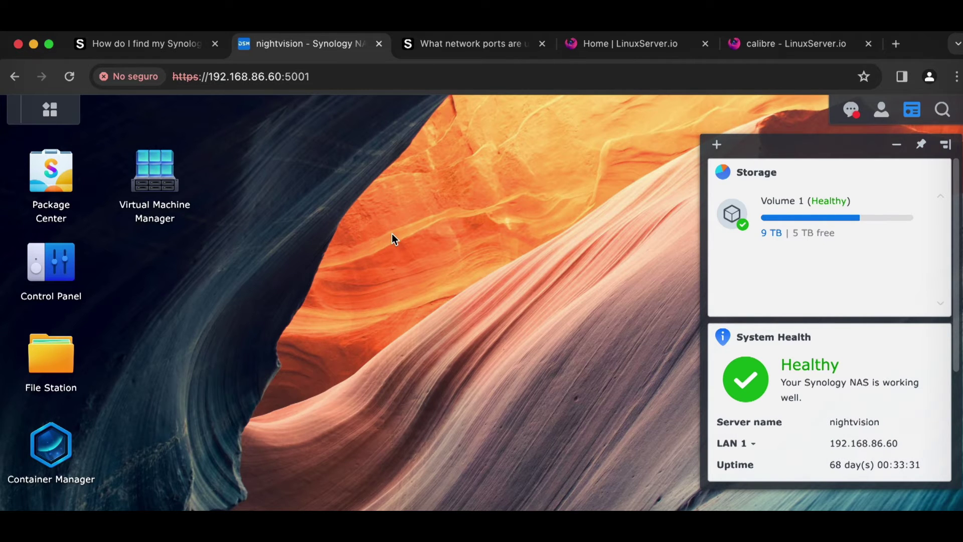
{"action": "left_click", "coordinate": [264, 77]}
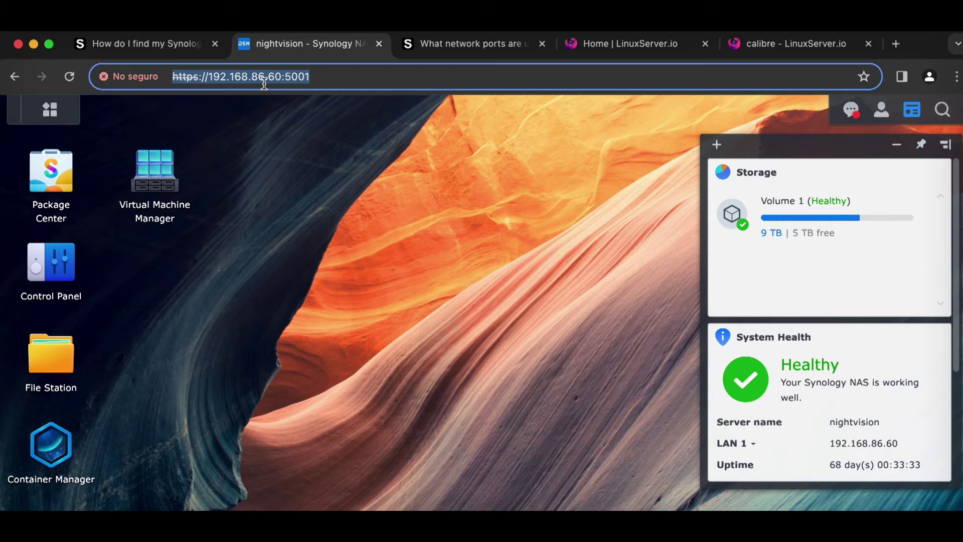
{"action": "left_click", "coordinate": [312, 80]}
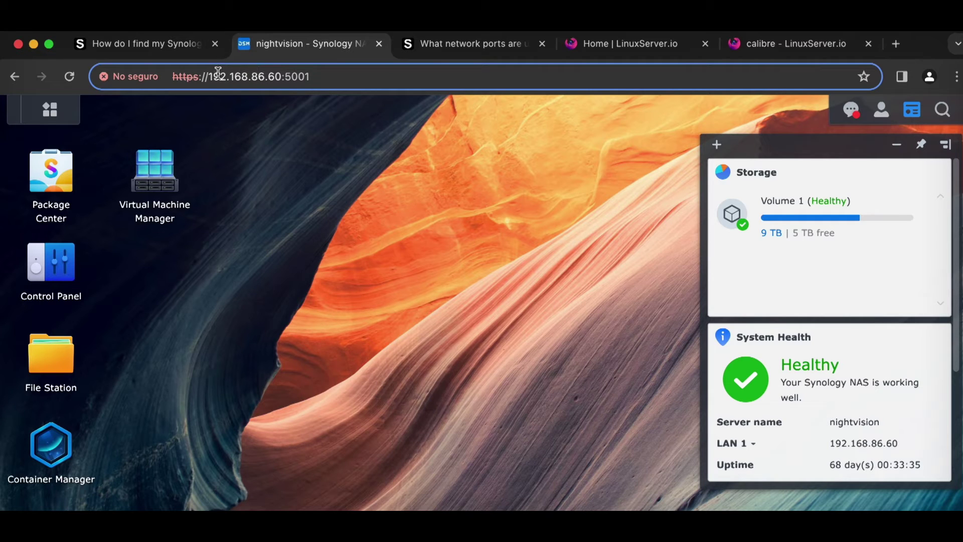
{"action": "left_click_drag", "start_coordinate": [204, 76], "coordinate": [376, 99]}
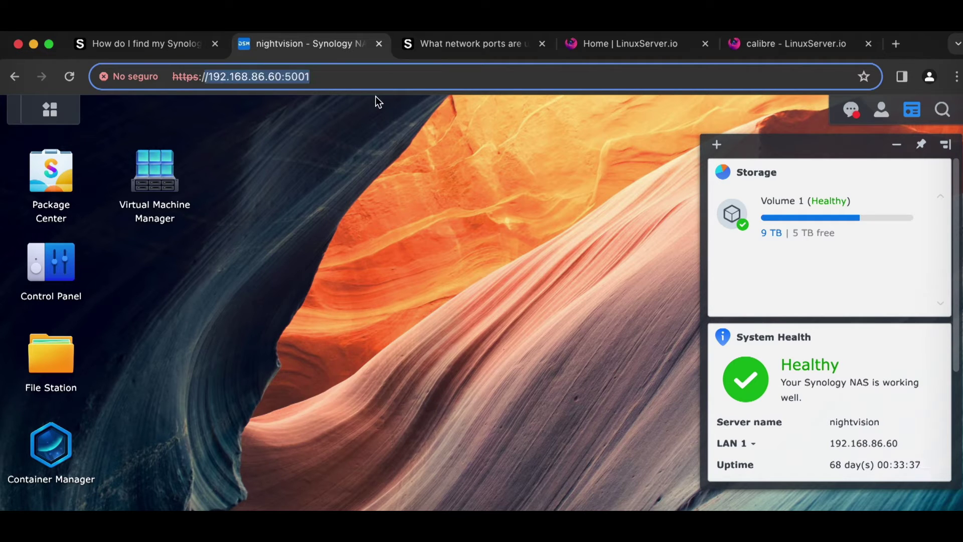
{"action": "key", "text": "Right"}
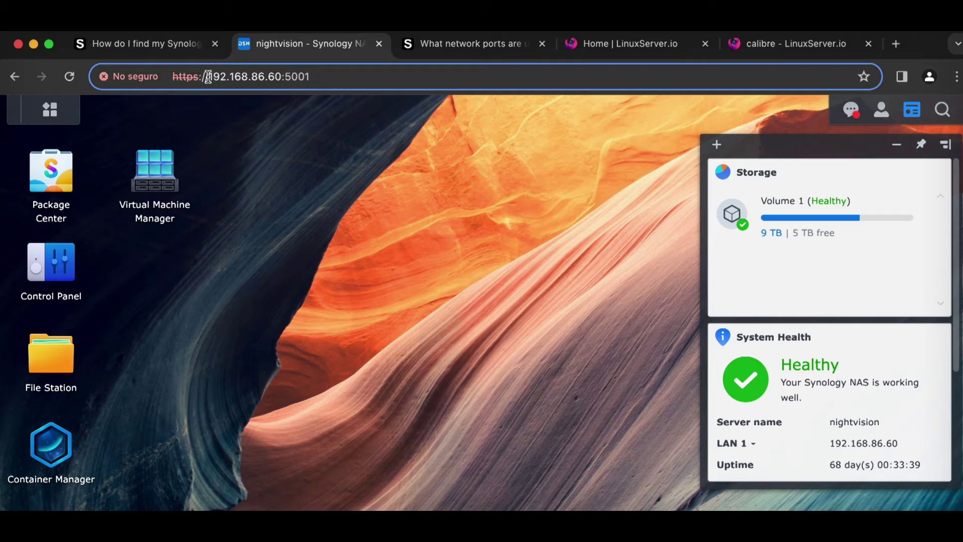
{"action": "left_click_drag", "start_coordinate": [207, 76], "coordinate": [363, 80]}
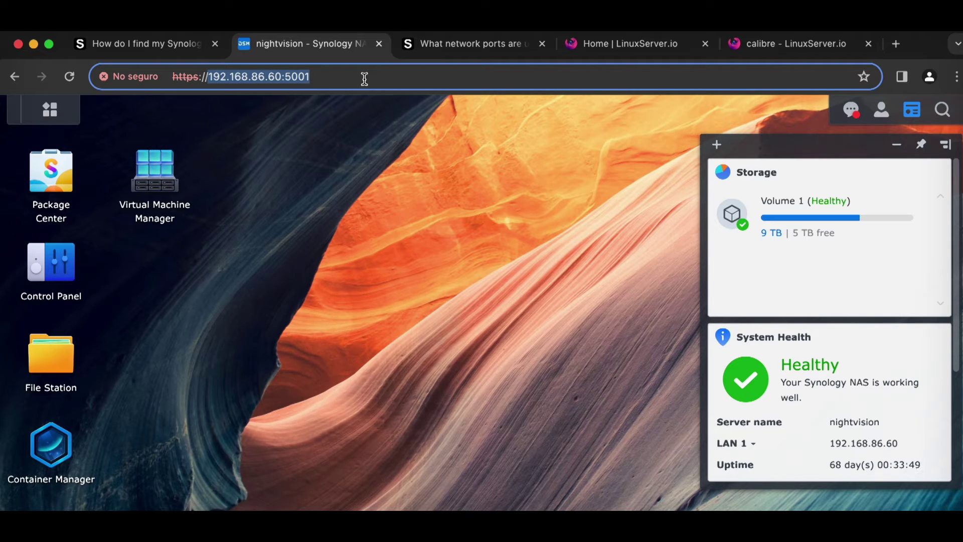
{"action": "type", "text": "nightvision.lo"}
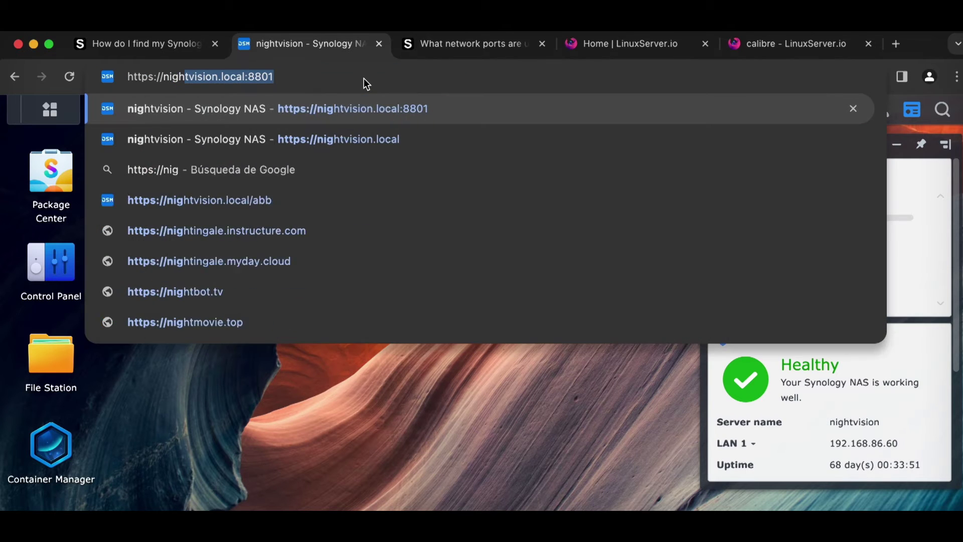
{"action": "type", "text": "cal"}
{"action": "key", "text": "Return"}
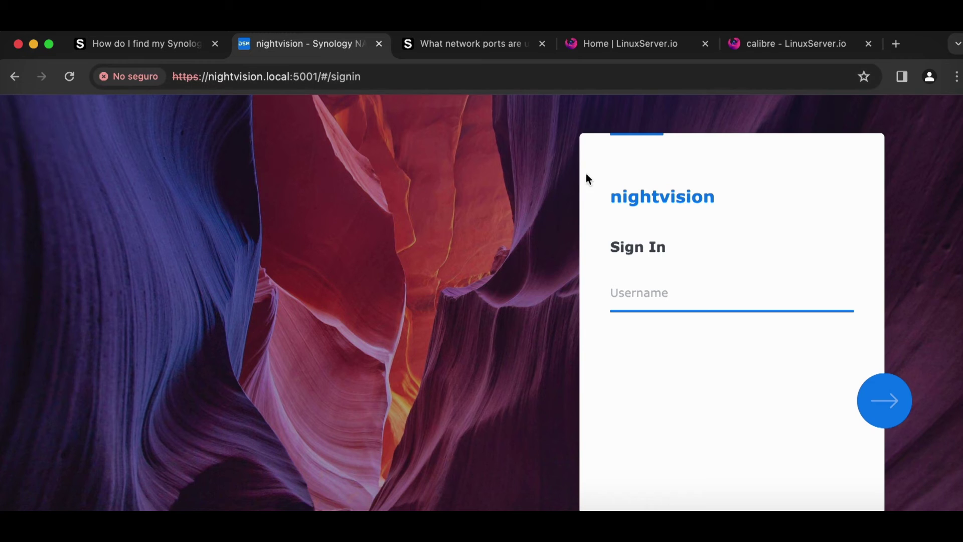
{"action": "left_click", "coordinate": [340, 77]}
{"action": "left_click_drag", "start_coordinate": [361, 76], "coordinate": [426, 78]}
{"action": "left_click", "coordinate": [298, 78]}
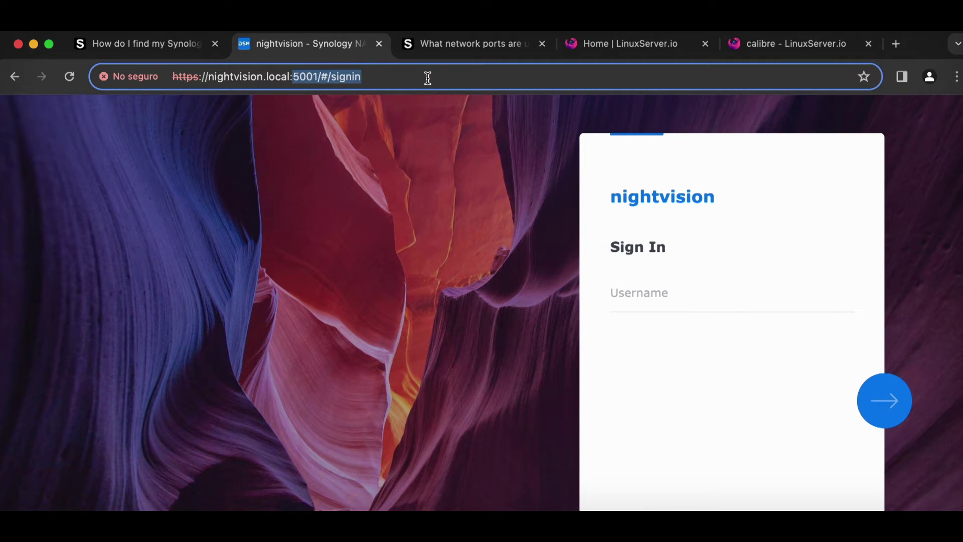
{"action": "type", "text": "8801"}
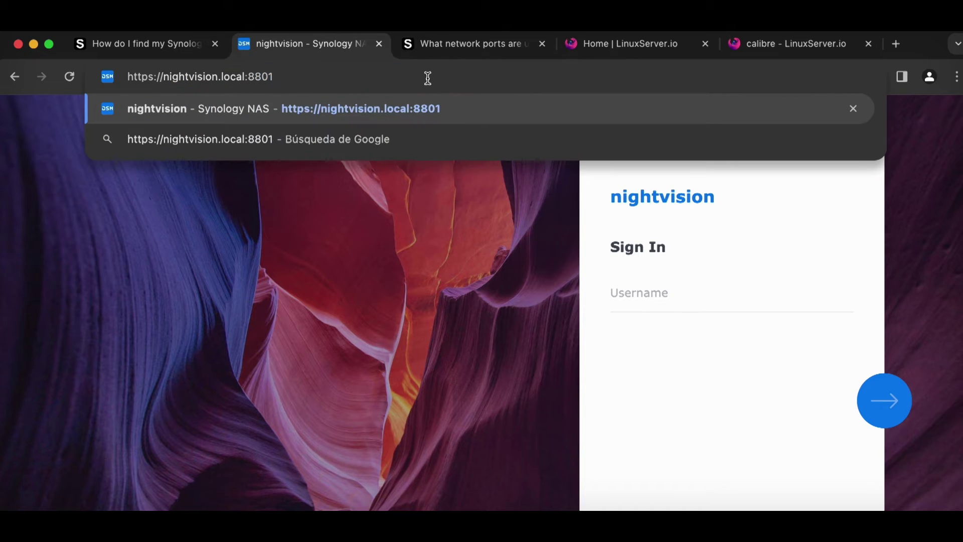
{"action": "key", "text": "Return"}
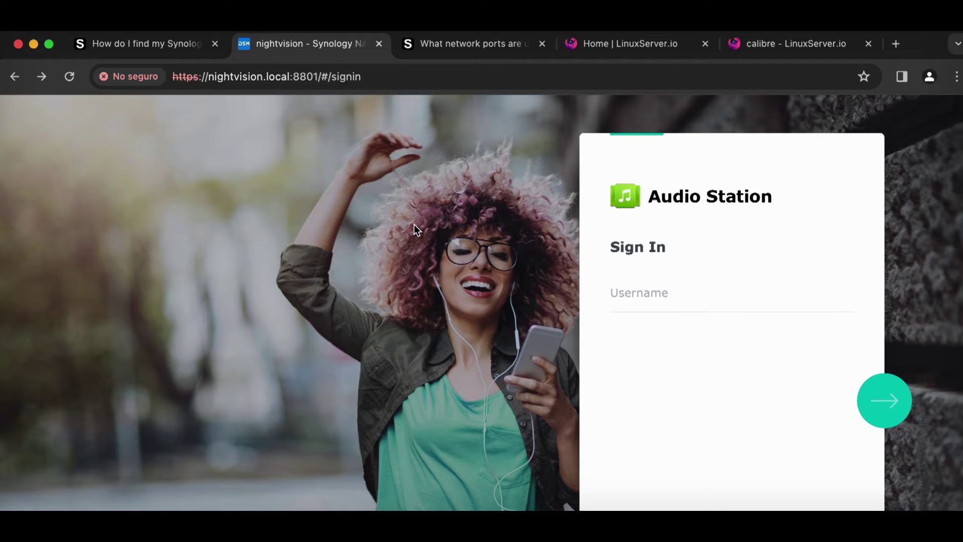
{"action": "left_click", "coordinate": [17, 76]}
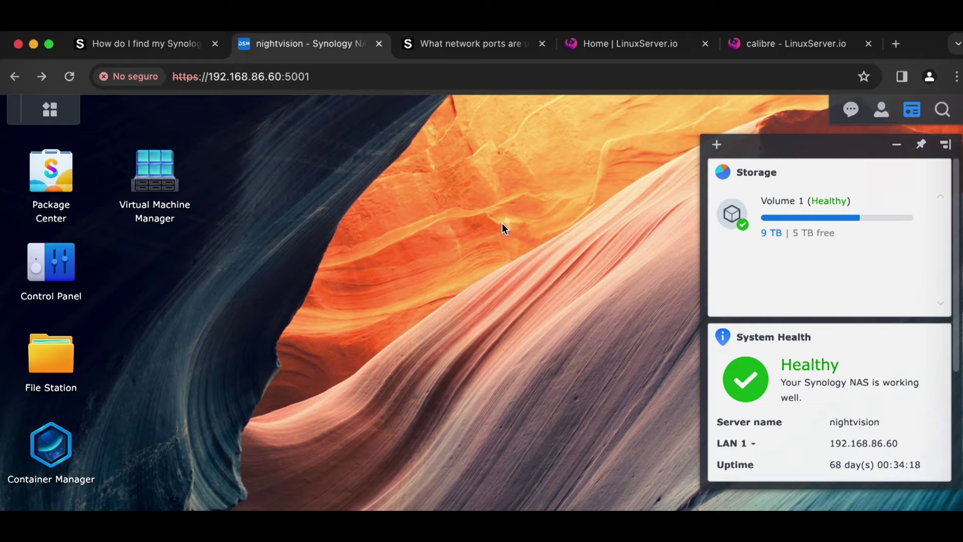
Open the Active Backup for Business Portal entry in Login Portal > Applications.
{"action": "left_click", "coordinate": [50, 262]}
{"action": "left_click", "coordinate": [216, 442]}
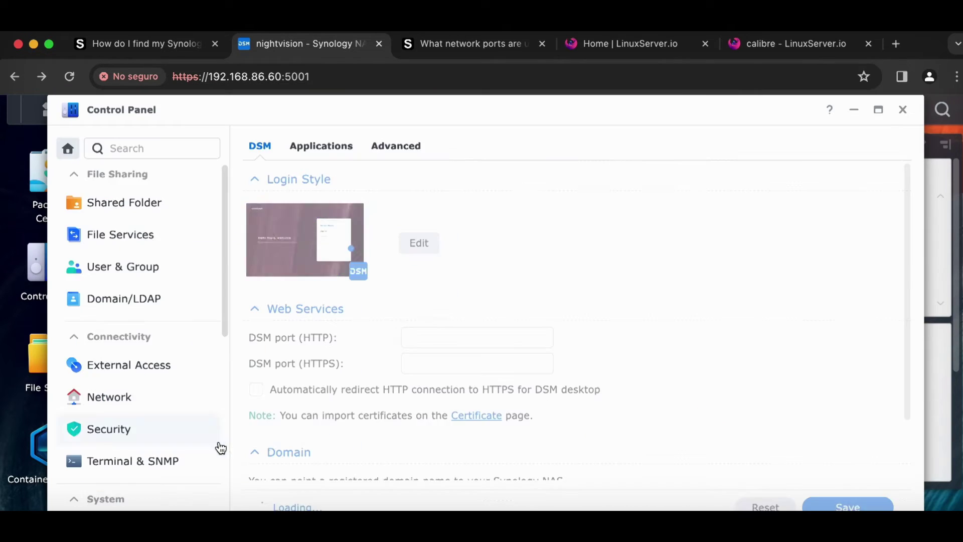
{"action": "left_click", "coordinate": [323, 142]}
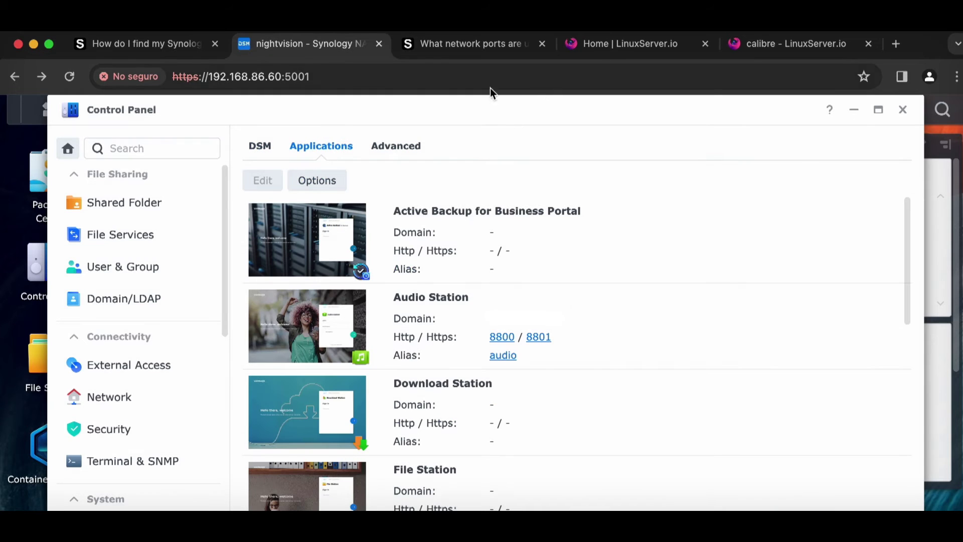
{"action": "double_click", "coordinate": [471, 211]}
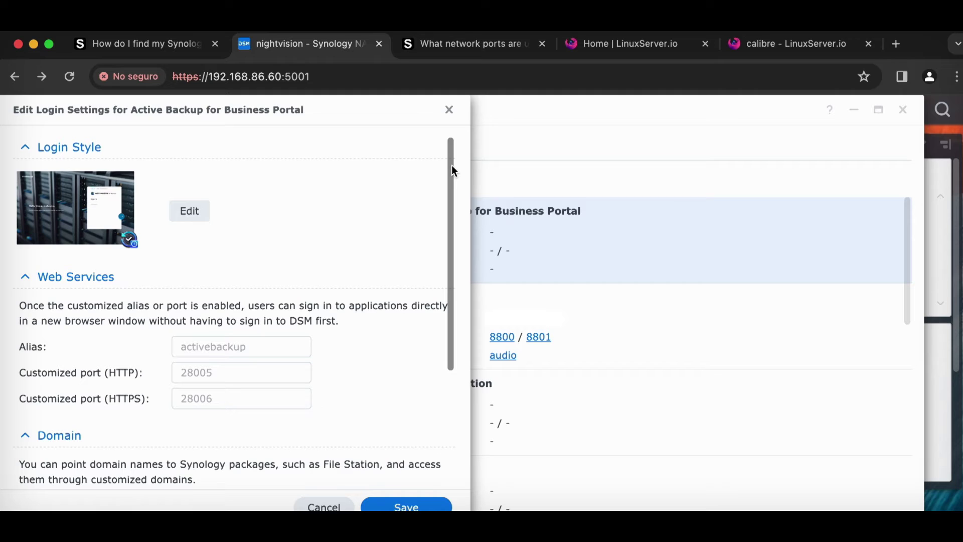
{"action": "scroll", "coordinate": [450, 170], "scroll_direction": "down", "scroll_amount": 1}
Enter custom HTTP port 8001 and HTTPS port 8002 for the portal.
{"action": "left_click", "coordinate": [216, 342]}
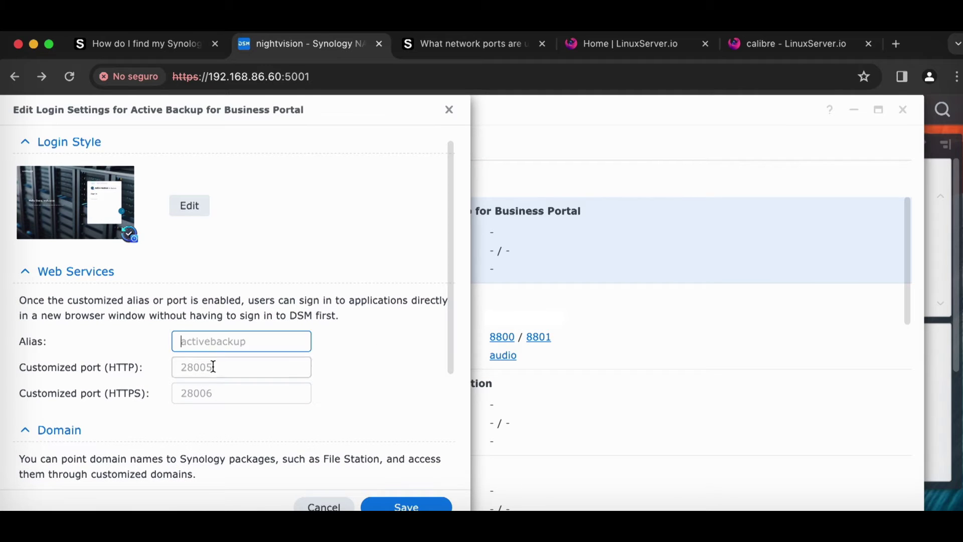
{"action": "left_click", "coordinate": [213, 367]}
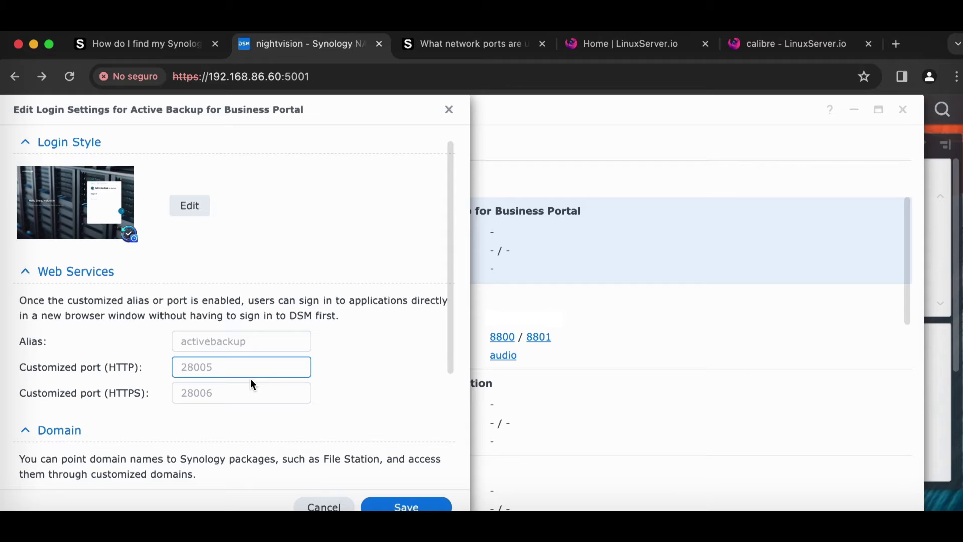
{"action": "type", "text": "8"}
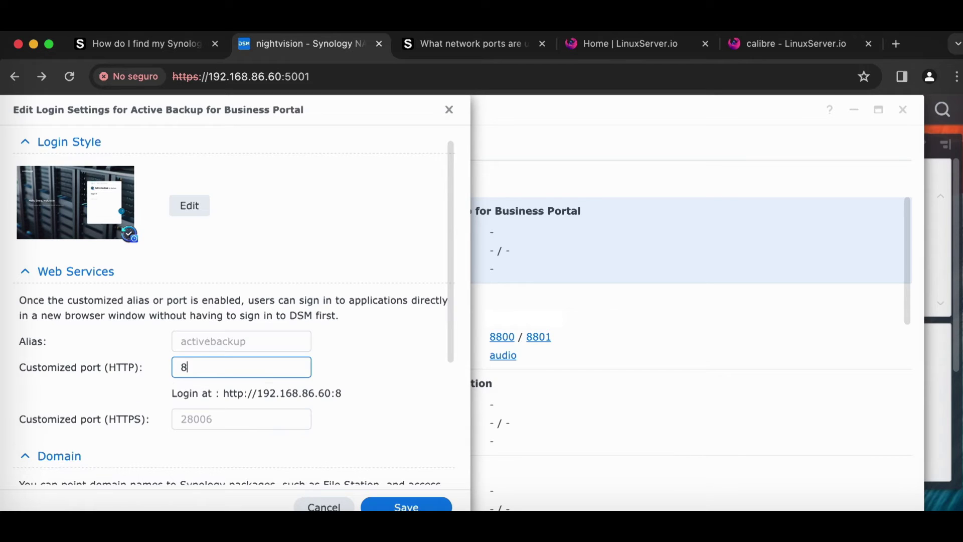
{"action": "type", "text": "001"}
{"action": "left_click", "coordinate": [182, 419]}
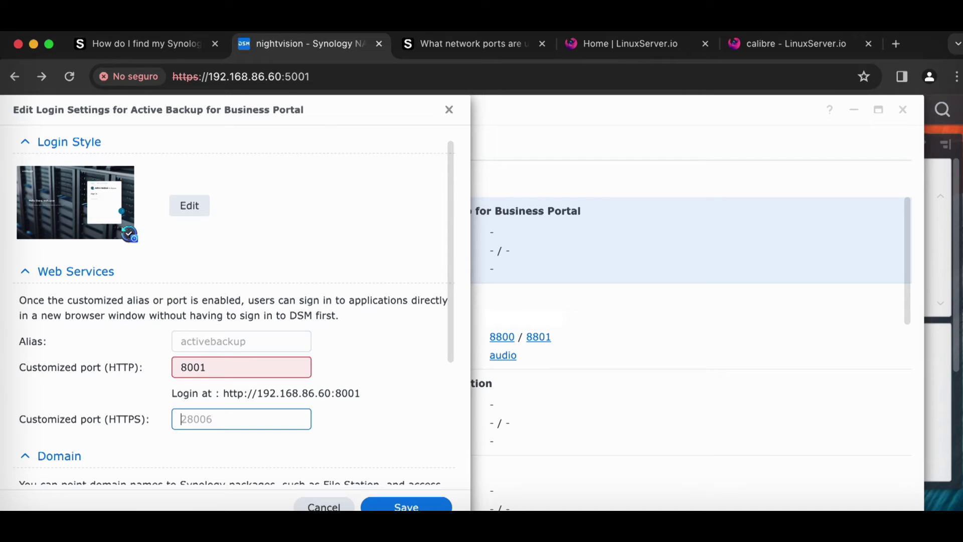
{"action": "type", "text": "8002"}
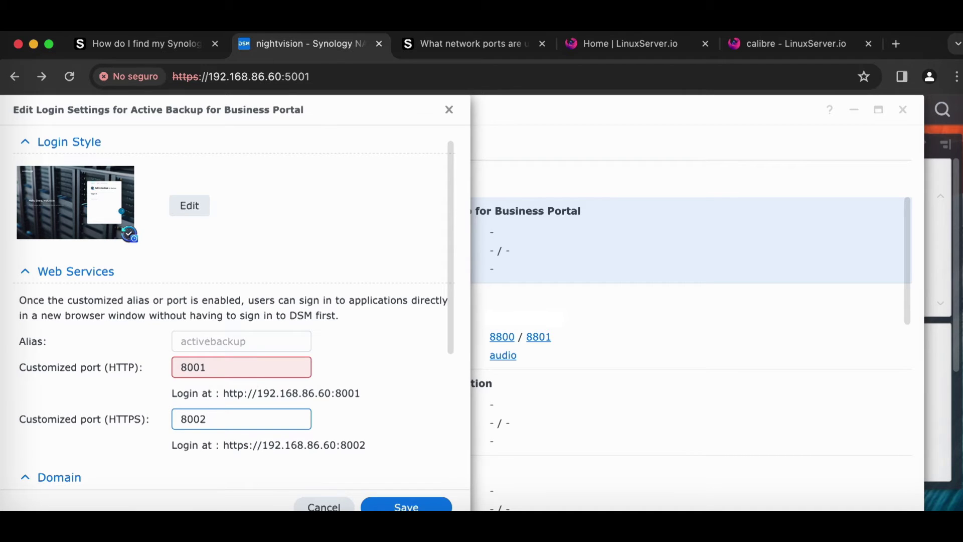
{"action": "left_click", "coordinate": [387, 375]}
Replace the rejected ports with 12000 for HTTP and 12001 for HTTPS.
{"action": "double_click", "coordinate": [283, 370]}
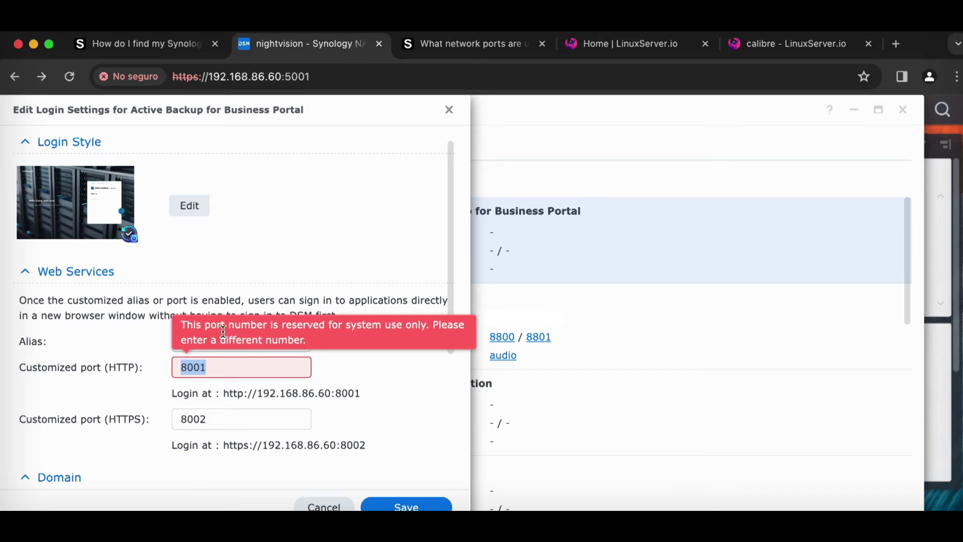
{"action": "left_click", "coordinate": [238, 366]}
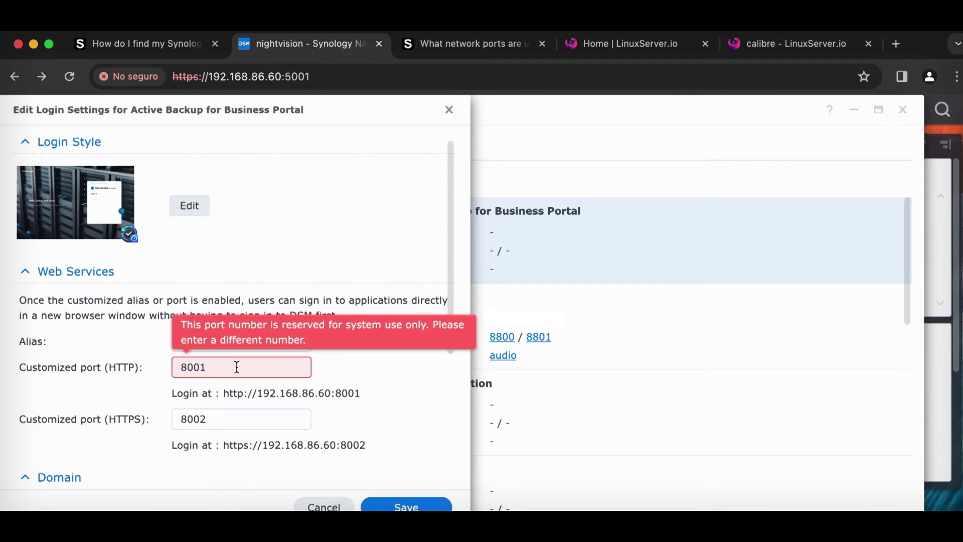
{"action": "double_click", "coordinate": [237, 366]}
{"action": "type", "text": "12000"}
{"action": "key", "text": "Tab"}
{"action": "type", "text": "12001"}
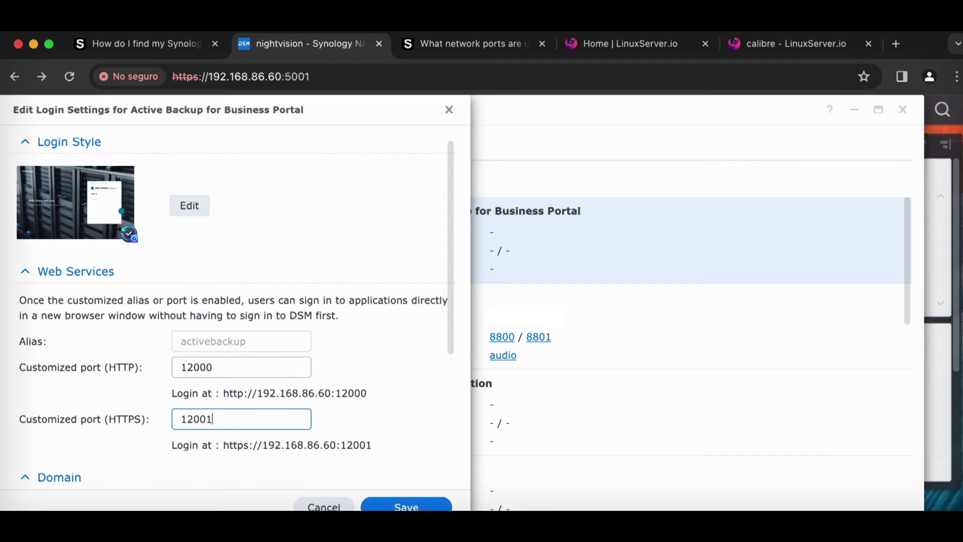
Clear both custom port fields, leaving them empty.
{"action": "double_click", "coordinate": [235, 367]}
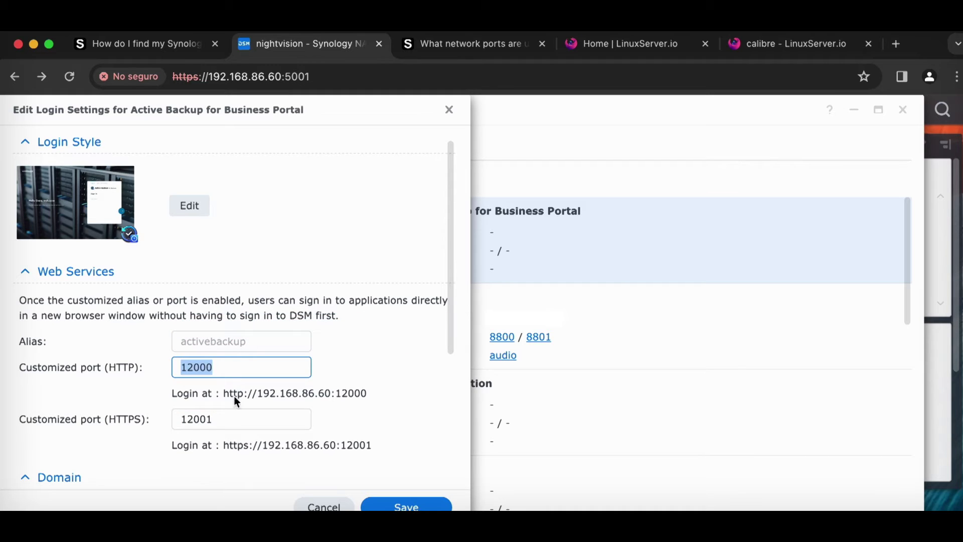
{"action": "key", "text": "BackSpace"}
{"action": "key", "text": "Tab"}
{"action": "key", "text": "BackSpace"}
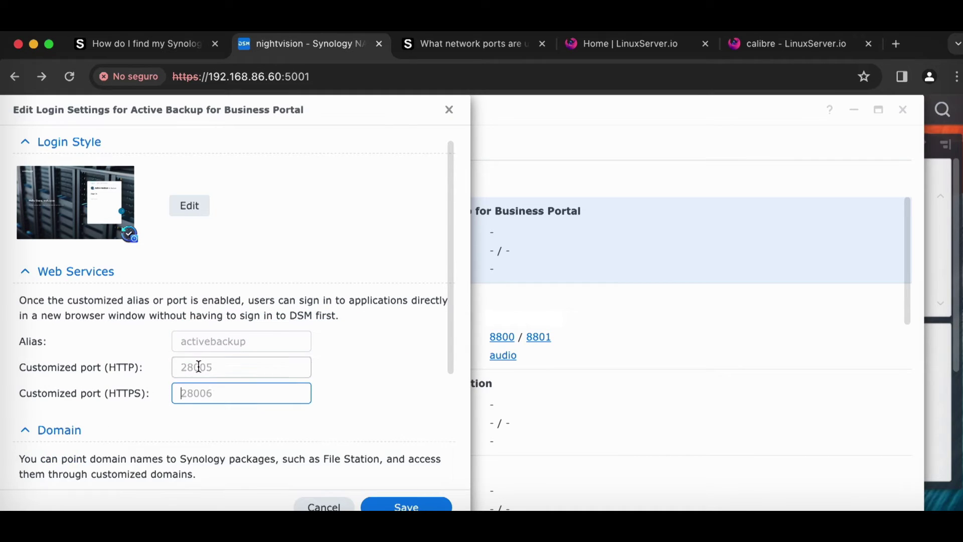
{"action": "left_click", "coordinate": [250, 338]}
Enter the alias activebackup, then replace it with abb.
{"action": "left_click", "coordinate": [249, 338]}
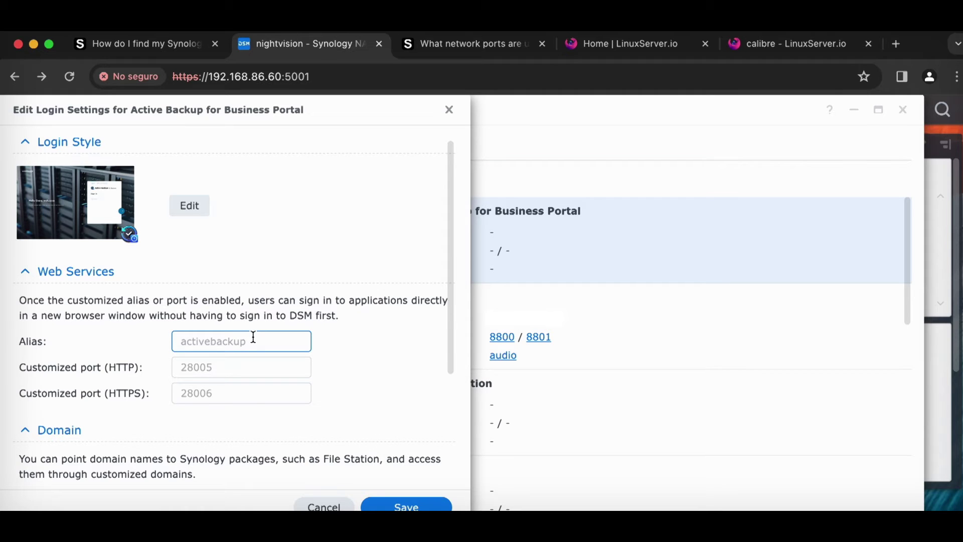
{"action": "type", "text": "activebackup"}
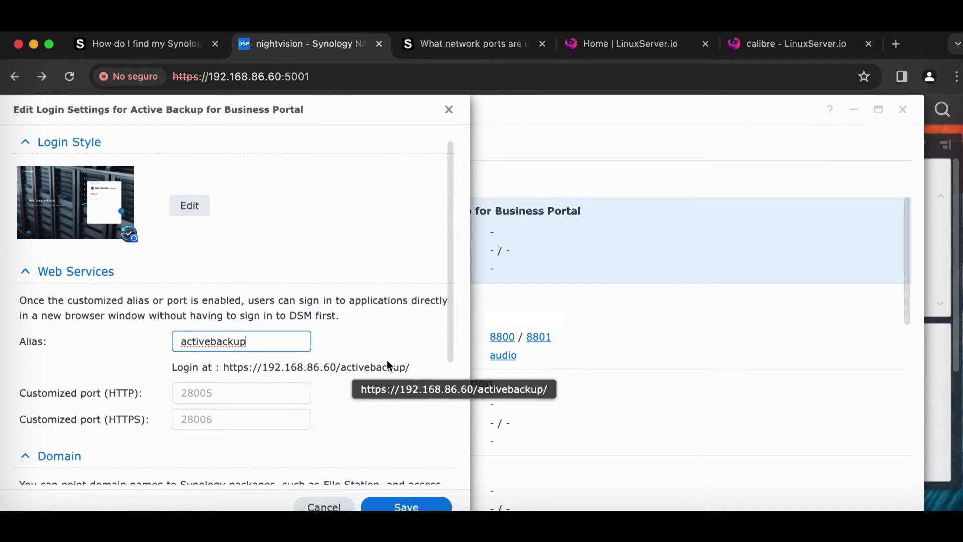
{"action": "double_click", "coordinate": [297, 339]}
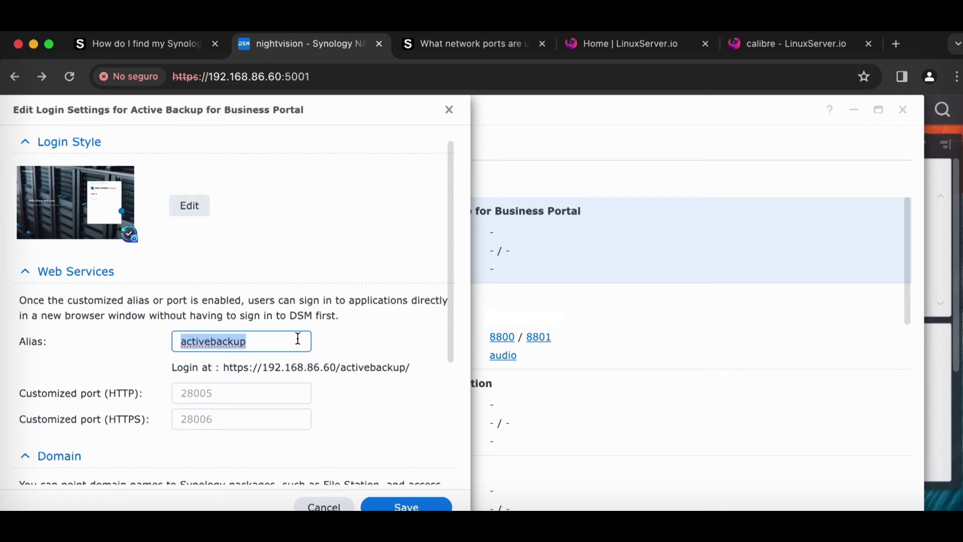
{"action": "type", "text": "abb"}
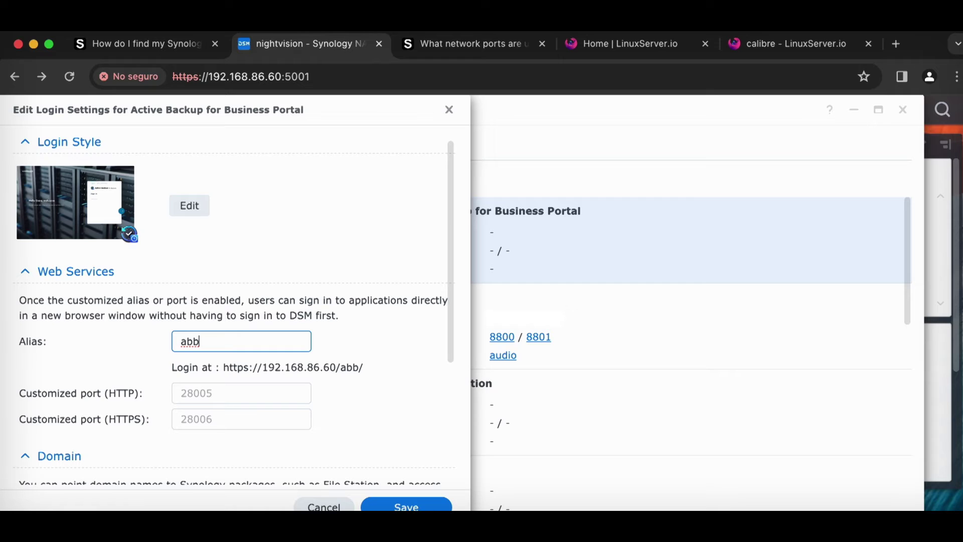
Try aliases ph, music and audio, then settle on abb and save the portal settings.
{"action": "key", "text": "super+a"}
{"action": "type", "text": "ph"}
{"action": "key", "text": "super+a"}
{"action": "type", "text": "music"}
{"action": "key", "text": "super+a"}
{"action": "type", "text": "audio"}
{"action": "key", "text": "super+a"}
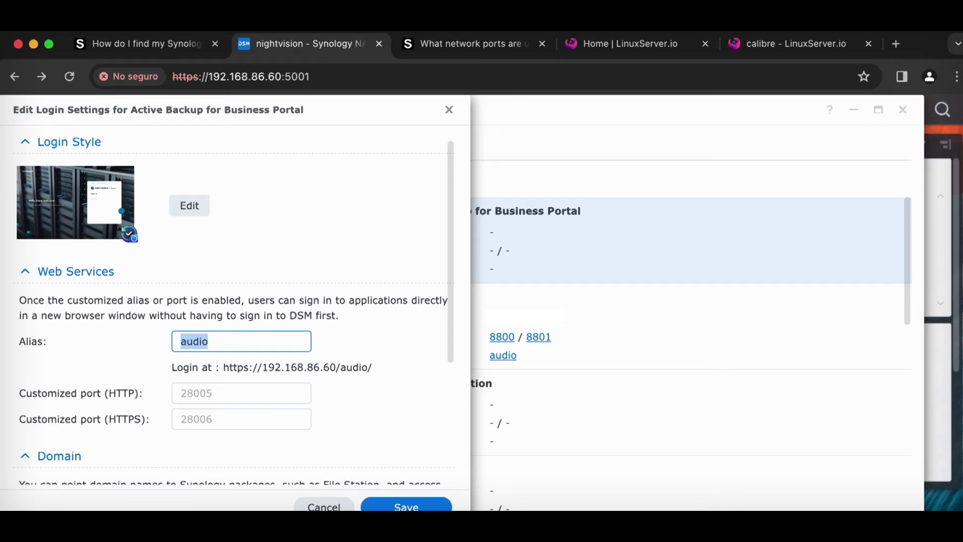
{"action": "key", "text": "BackSpace"}
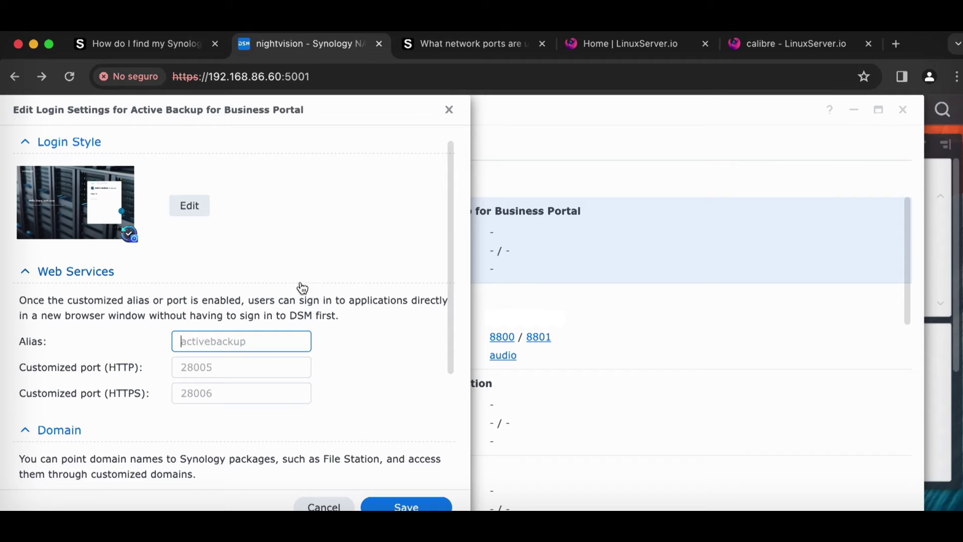
{"action": "type", "text": "abb"}
{"action": "left_click", "coordinate": [430, 506]}
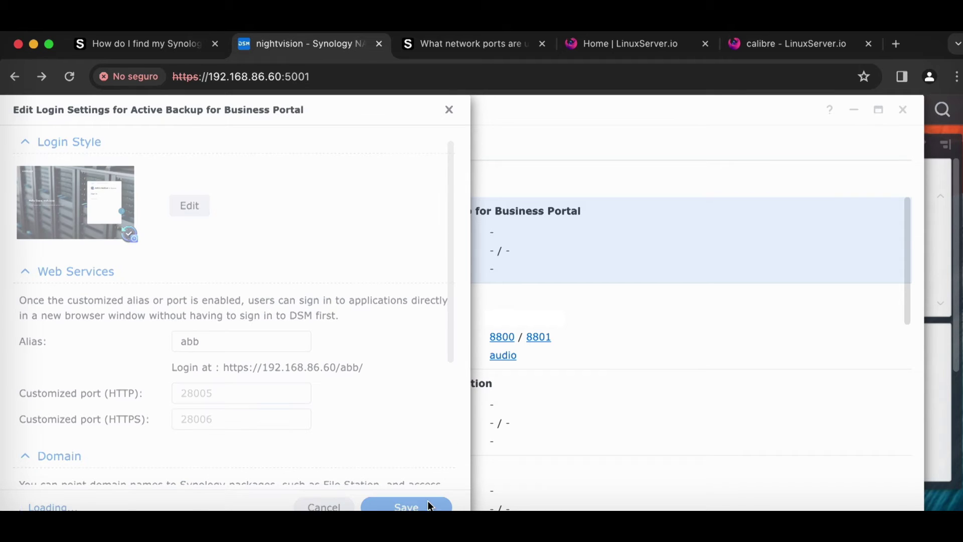
Load nightvision.local/abb in a new tab to reach the Active Backup sign-in page.
{"action": "key", "text": "super+t"}
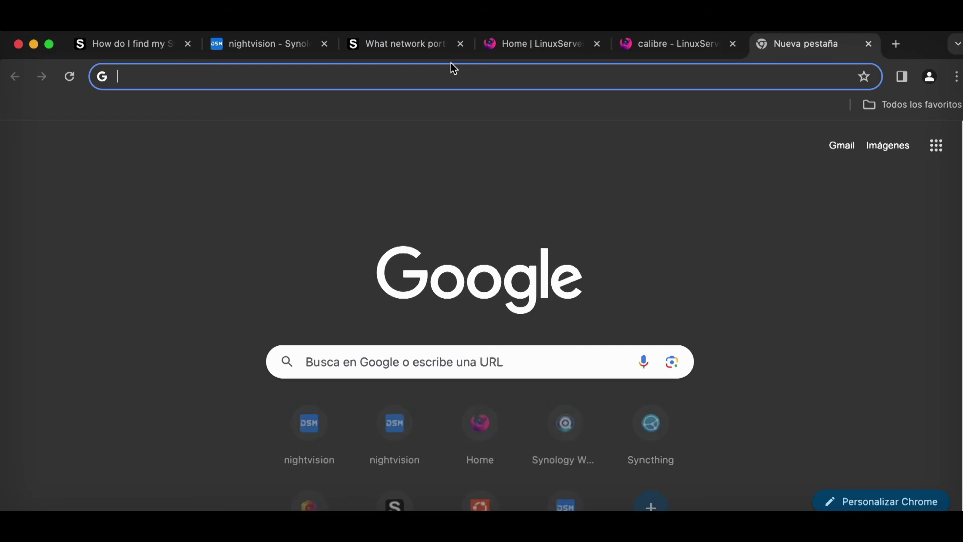
{"action": "type", "text": "nightvision.local/a"}
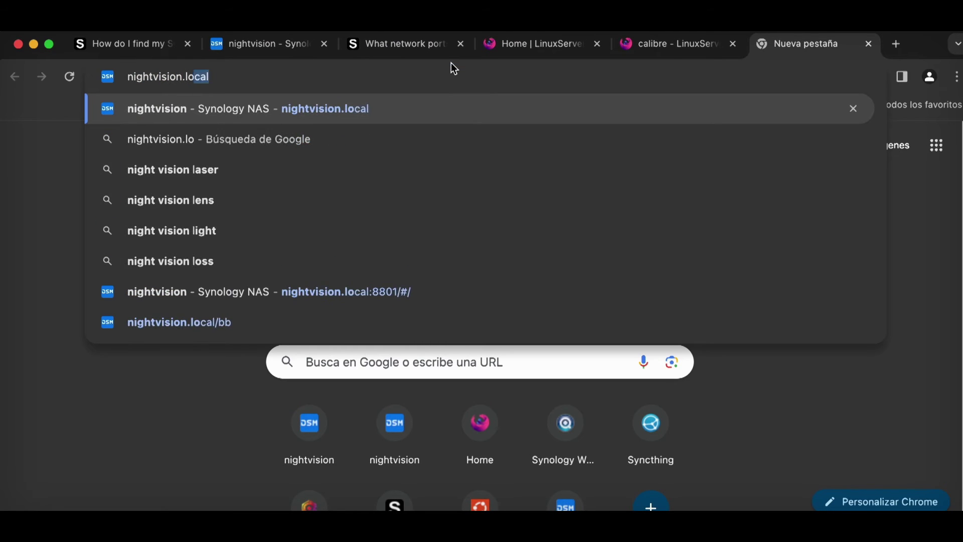
{"action": "type", "text": "bb"}
{"action": "key", "text": "Return"}
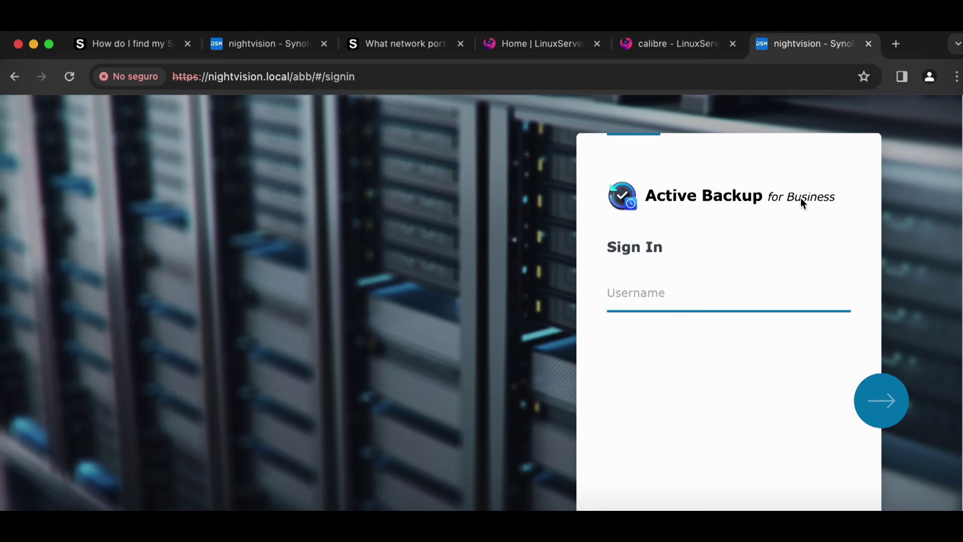
{"action": "left_click", "coordinate": [246, 46]}
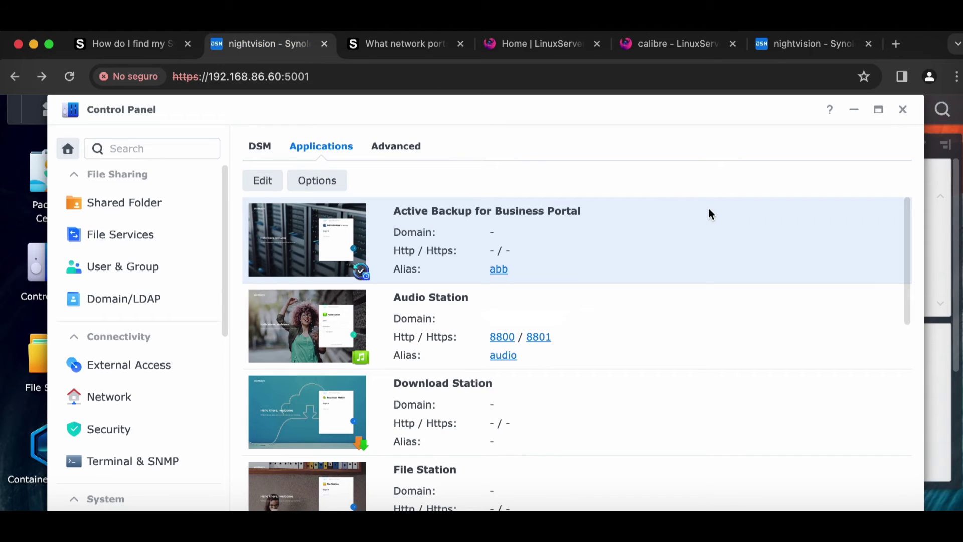
Close the Control Panel's application portal settings and drag across the DSM desktop.
{"action": "left_click", "coordinate": [902, 110]}
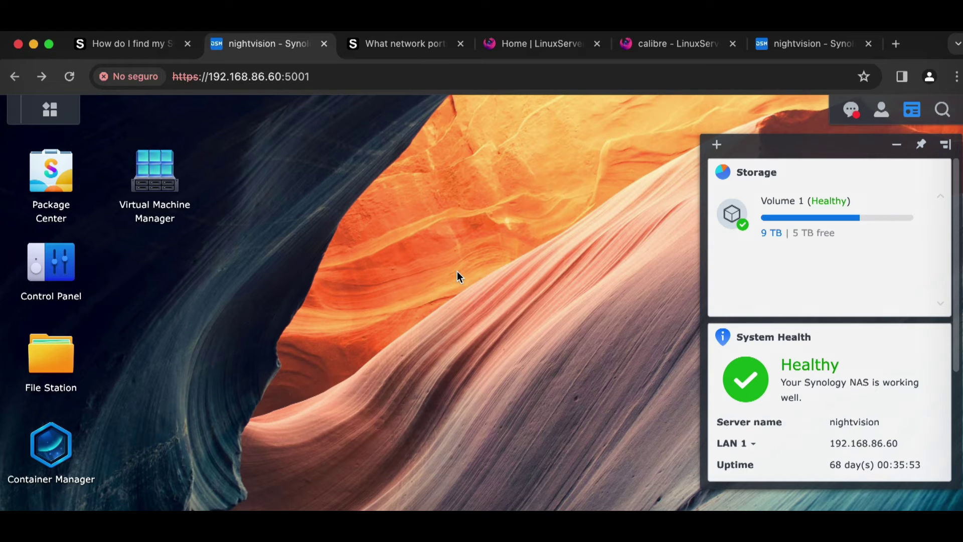
{"action": "left_click_drag", "start_coordinate": [569, 457], "coordinate": [374, 175]}
Show the SMB File Services addresses \\nightvision and smb://nightvision, then drag Finder over the browser.
{"action": "left_click", "coordinate": [50, 265]}
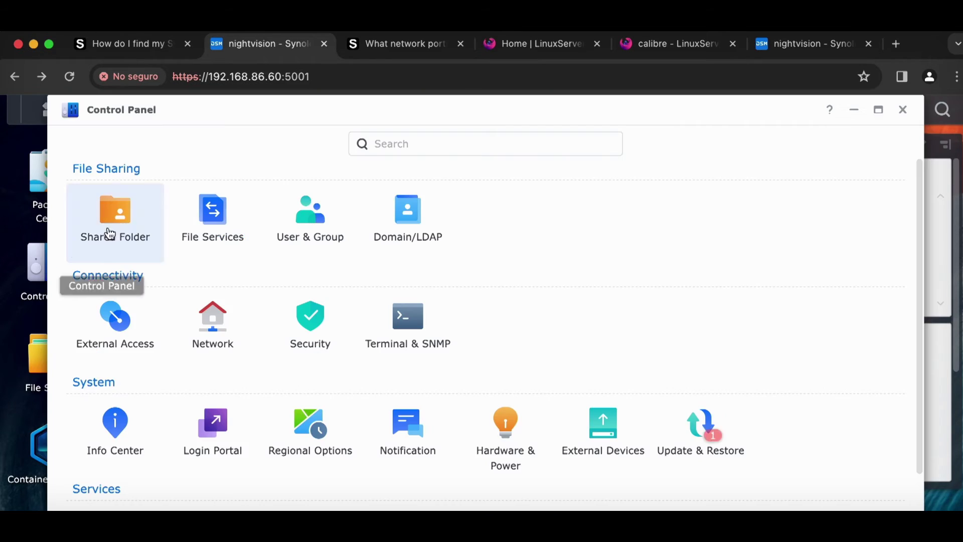
{"action": "left_click", "coordinate": [219, 220]}
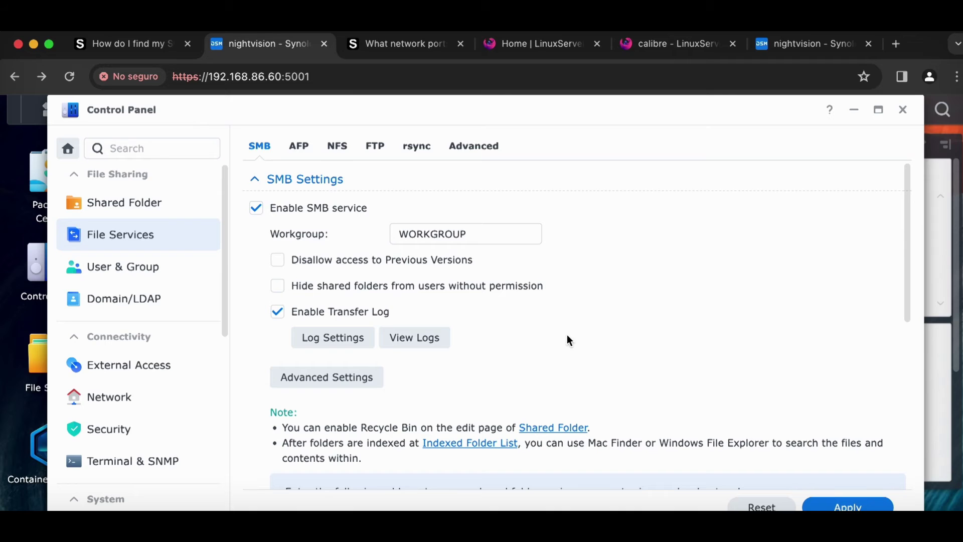
{"action": "scroll", "coordinate": [630, 371], "scroll_direction": "down", "scroll_amount": 3}
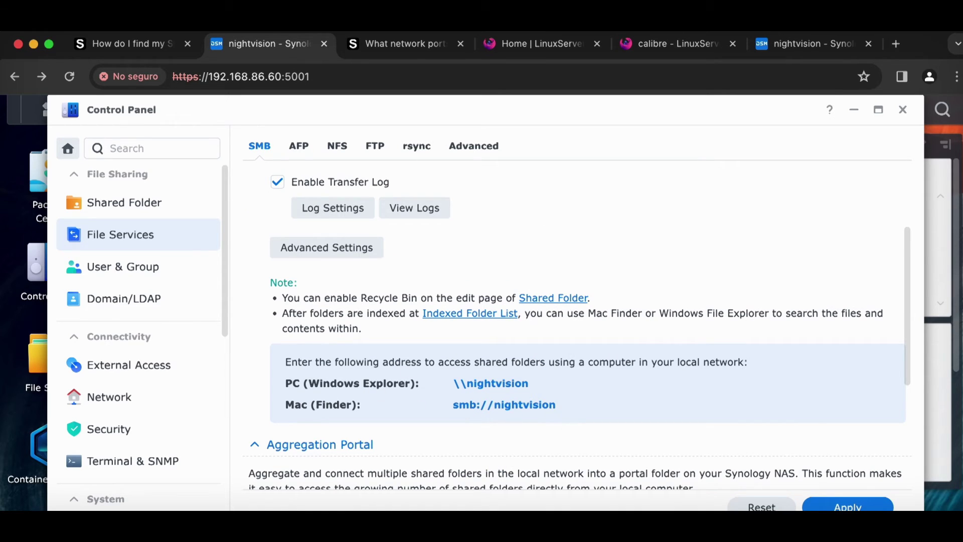
{"action": "left_click_drag", "start_coordinate": [0, 41], "coordinate": [142, 37]}
Connect to the nightvision server through Finder's Connect to Server dialog.
{"action": "key", "text": "super+k"}
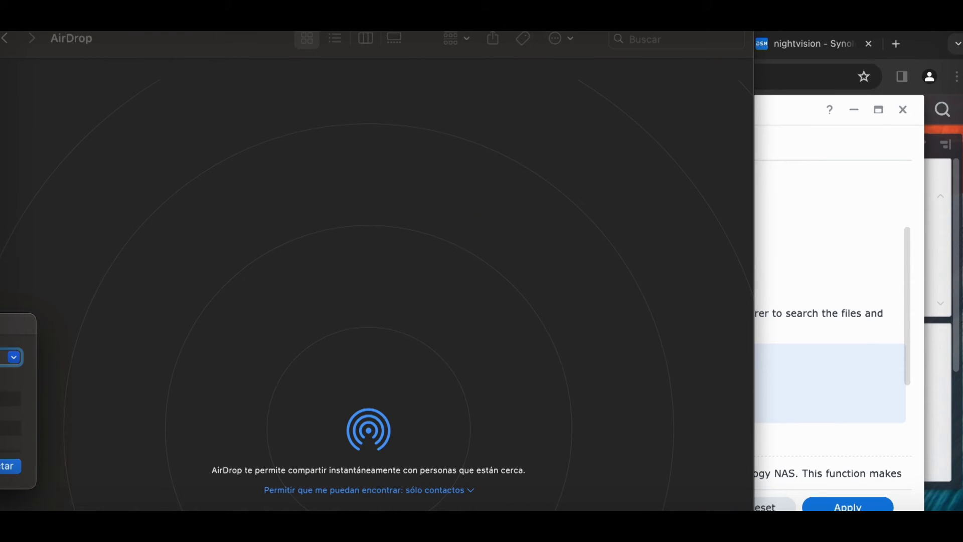
{"action": "left_click_drag", "start_coordinate": [0, 326], "coordinate": [336, 198]}
{"action": "left_click", "coordinate": [476, 340]}
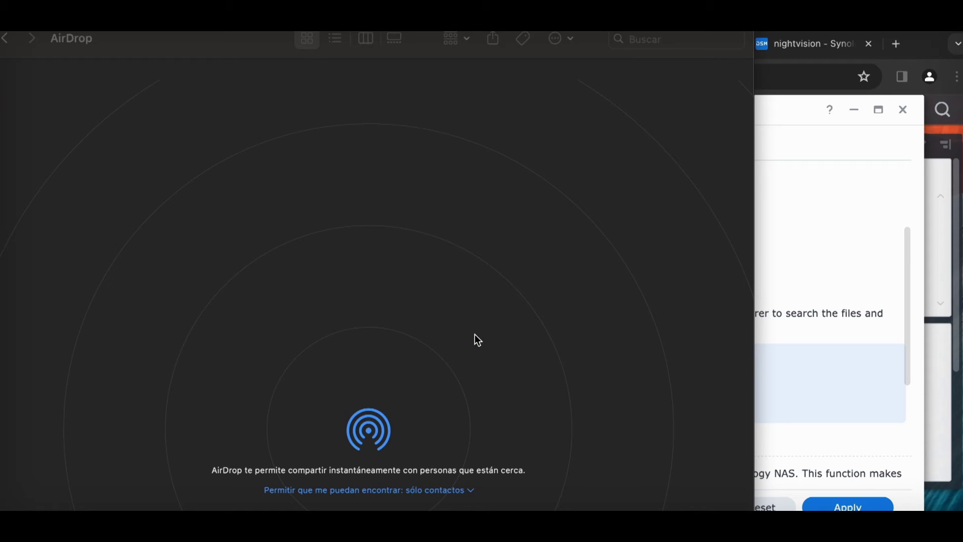
Review nightvision's shareable volumes, cancel without mounting any, and close the Finder window.
{"action": "left_click_drag", "start_coordinate": [0, 165], "coordinate": [294, 165]}
{"action": "scroll", "coordinate": [441, 265], "scroll_direction": "down", "scroll_amount": 5}
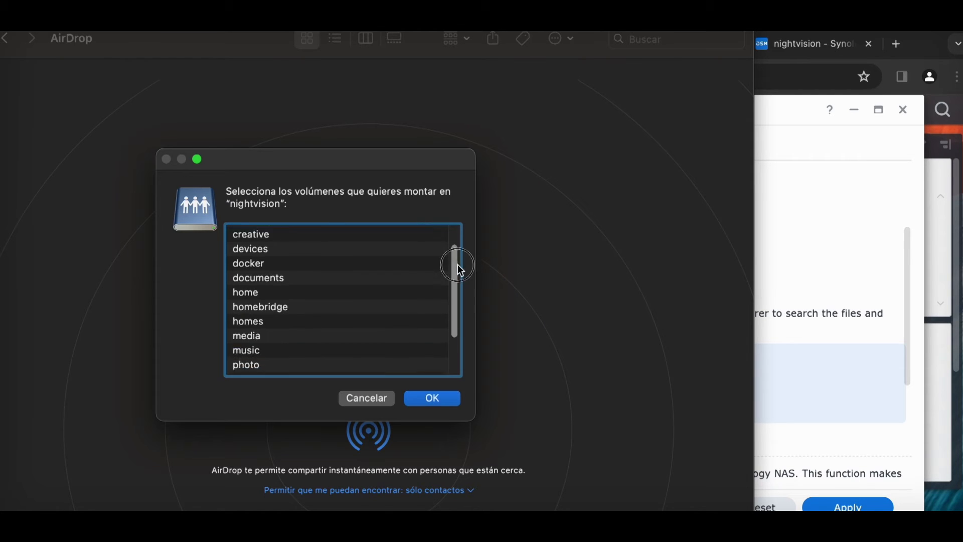
{"action": "scroll", "coordinate": [458, 316], "scroll_direction": "up", "scroll_amount": 5}
{"action": "left_click", "coordinate": [367, 397]}
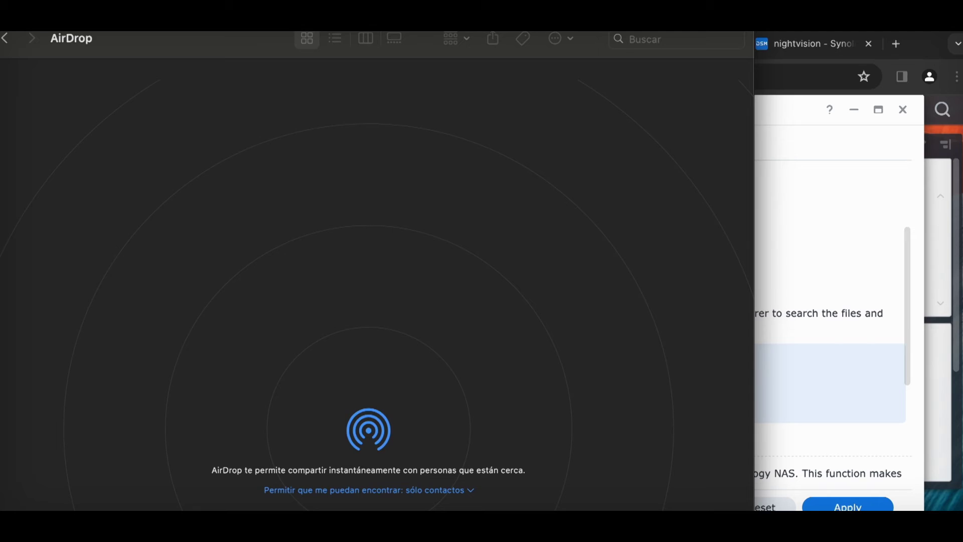
{"action": "key", "text": "super+w"}
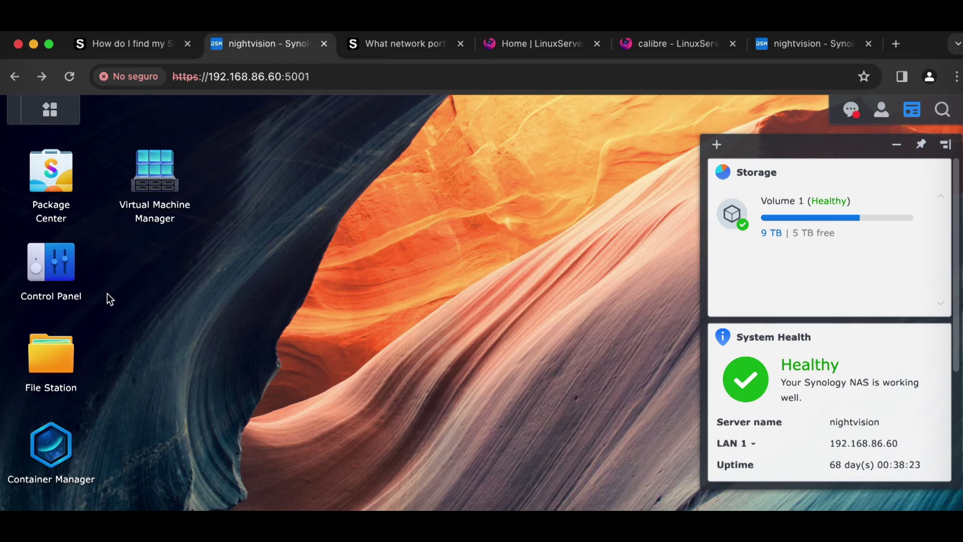
Go to Control Panel > Security > Firewall and edit the volumedata21 profile's rules.
{"action": "left_click", "coordinate": [65, 271]}
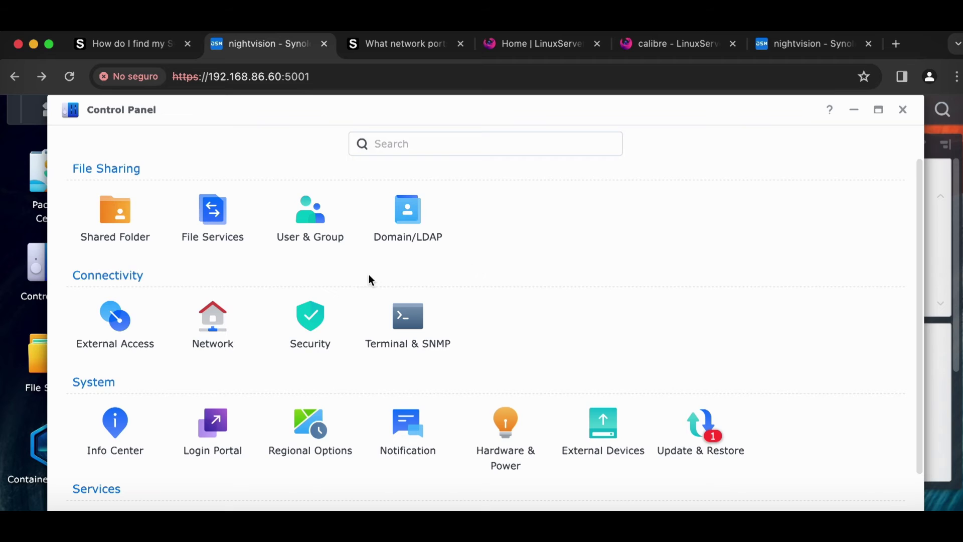
{"action": "left_click", "coordinate": [310, 319]}
{"action": "left_click", "coordinate": [396, 146]}
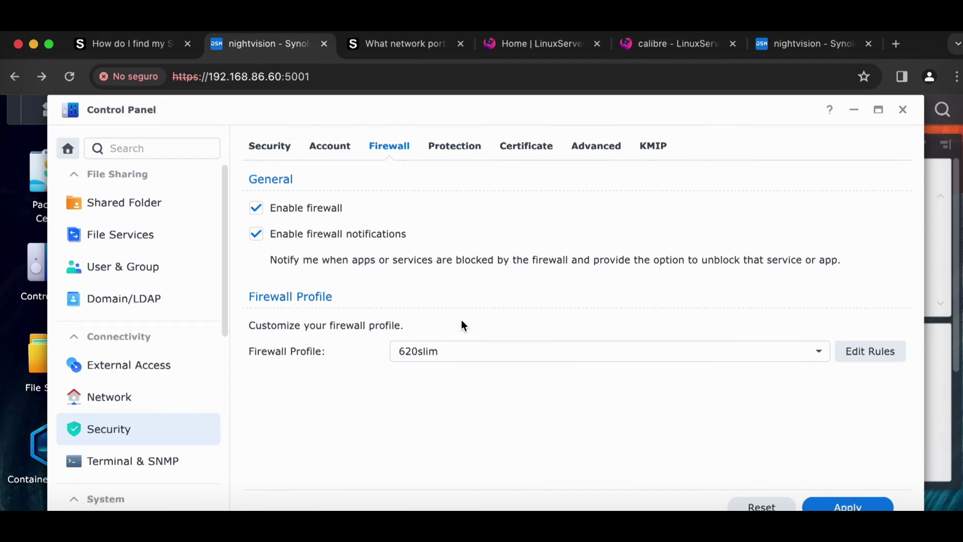
{"action": "left_click", "coordinate": [425, 351]}
{"action": "left_click", "coordinate": [486, 423]}
{"action": "left_click", "coordinate": [880, 351]}
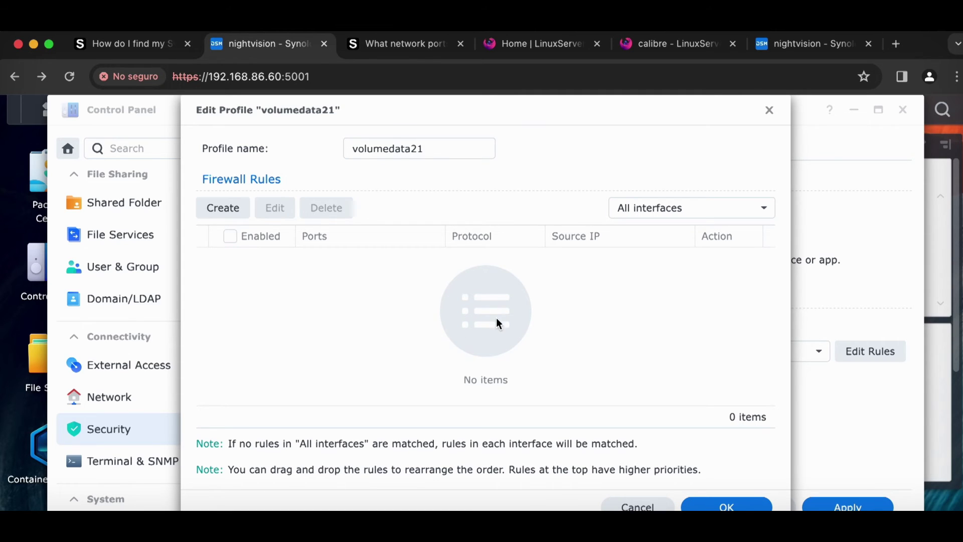
Create a rule for the built-in Synology Photos ports 27620 and 27621.
{"action": "left_click", "coordinate": [243, 213]}
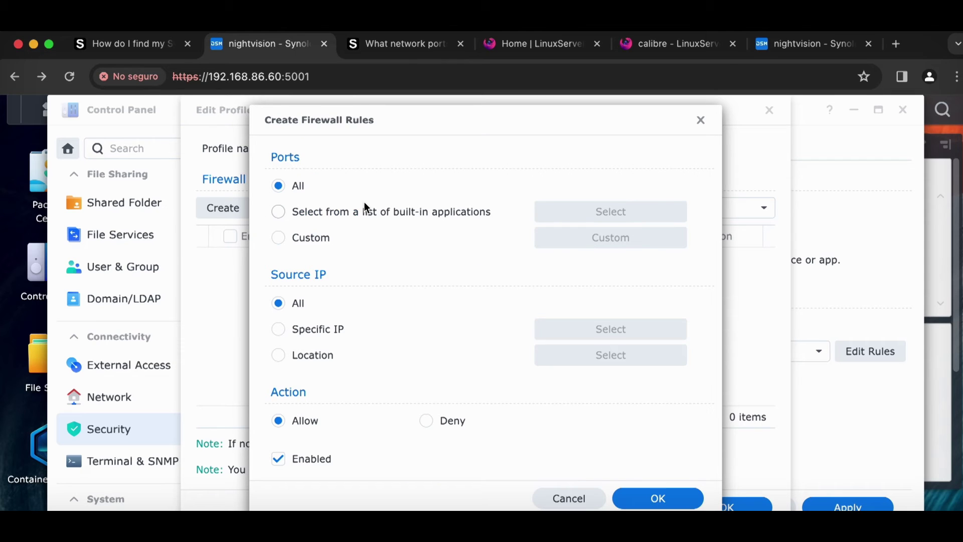
{"action": "left_click", "coordinate": [337, 212]}
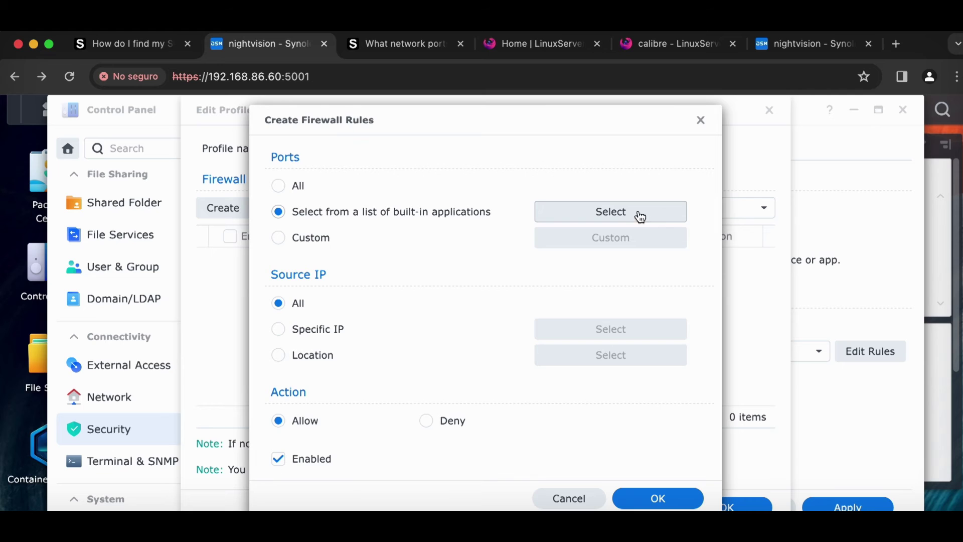
{"action": "left_click", "coordinate": [609, 211]}
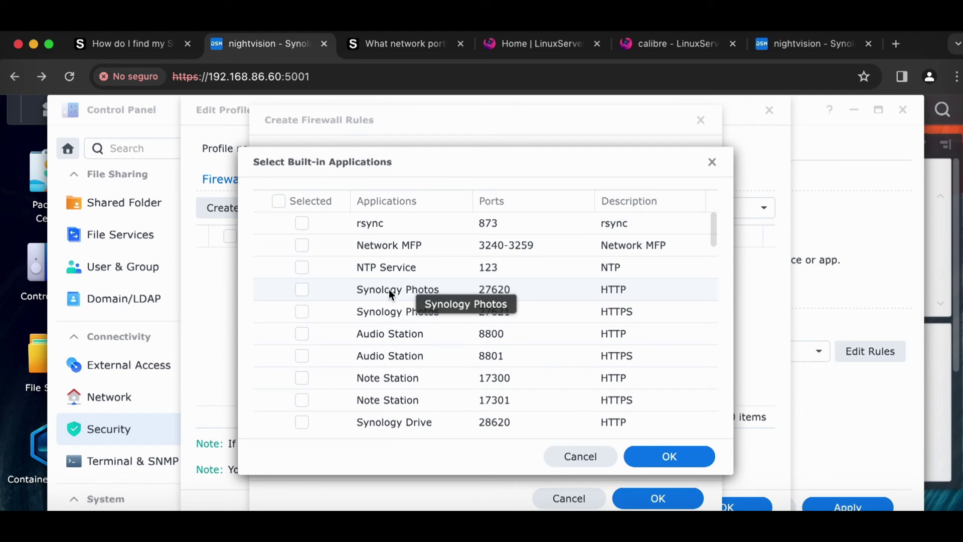
{"action": "left_click", "coordinate": [301, 289]}
{"action": "left_click", "coordinate": [301, 311]}
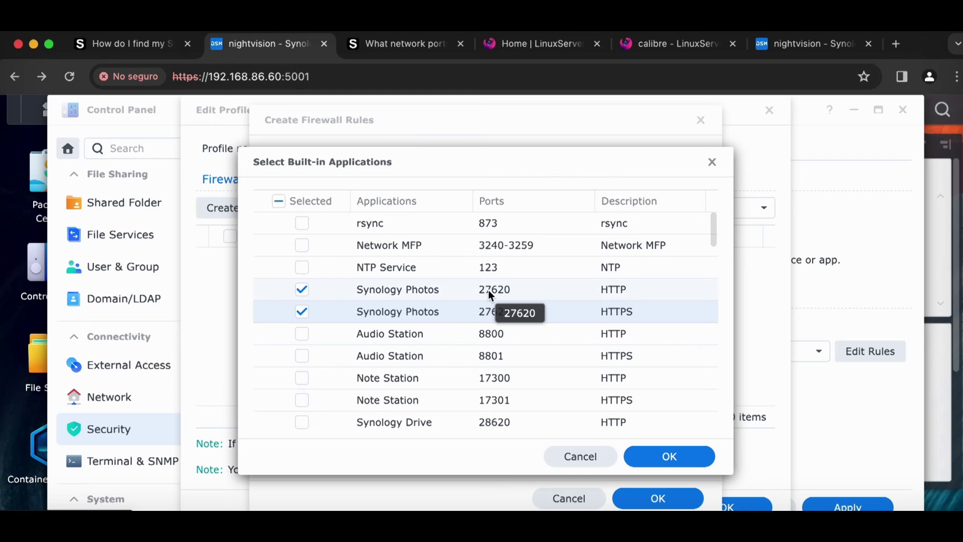
{"action": "left_click", "coordinate": [669, 456]}
Restrict the rule's source to a specific IP, set as a single host.
{"action": "left_click", "coordinate": [318, 329]}
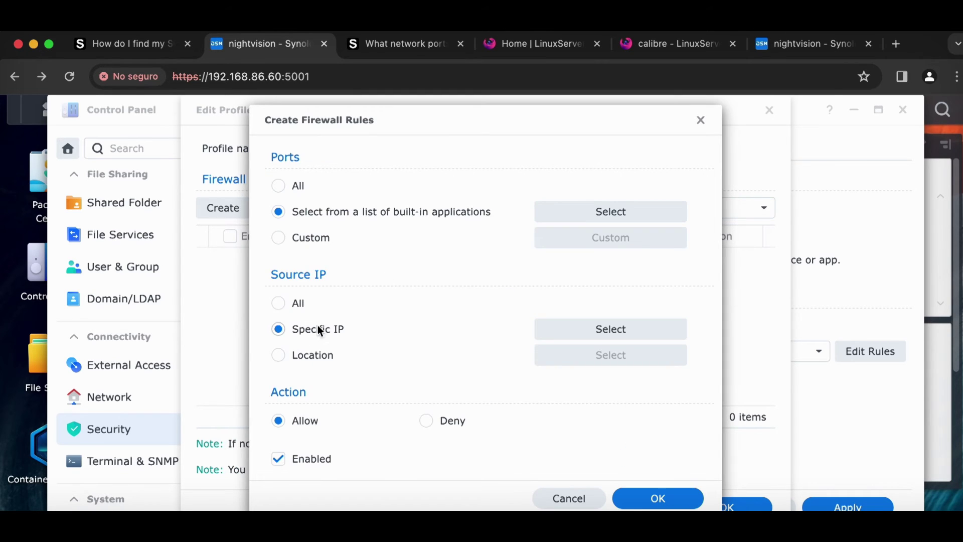
{"action": "left_click", "coordinate": [591, 329]}
{"action": "left_click", "coordinate": [553, 258]}
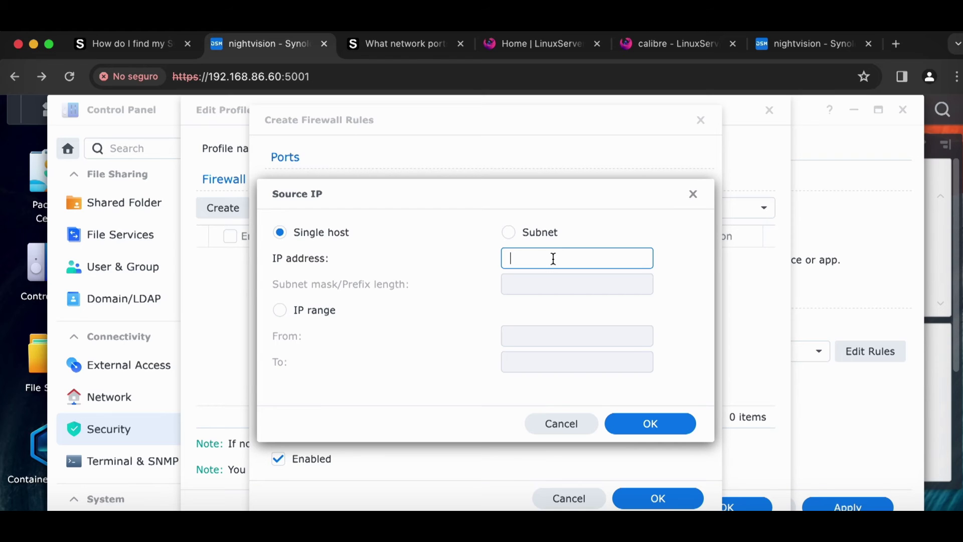
Set the rule's source IP to 192.168.1.20.
{"action": "type", "text": "192.168"}
{"action": "key", "text": "BackSpace"}
{"action": "type", "text": "8.1.20"}
{"action": "left_click", "coordinate": [661, 431]}
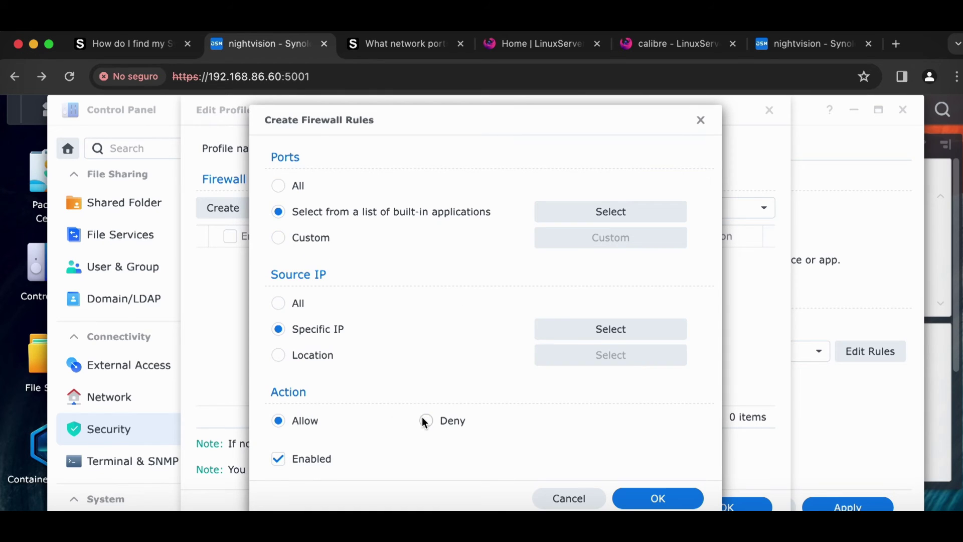
Switch the rule to Deny, review the application list, then return to Allow on all ports.
{"action": "left_click", "coordinate": [426, 421]}
{"action": "left_click", "coordinate": [621, 216]}
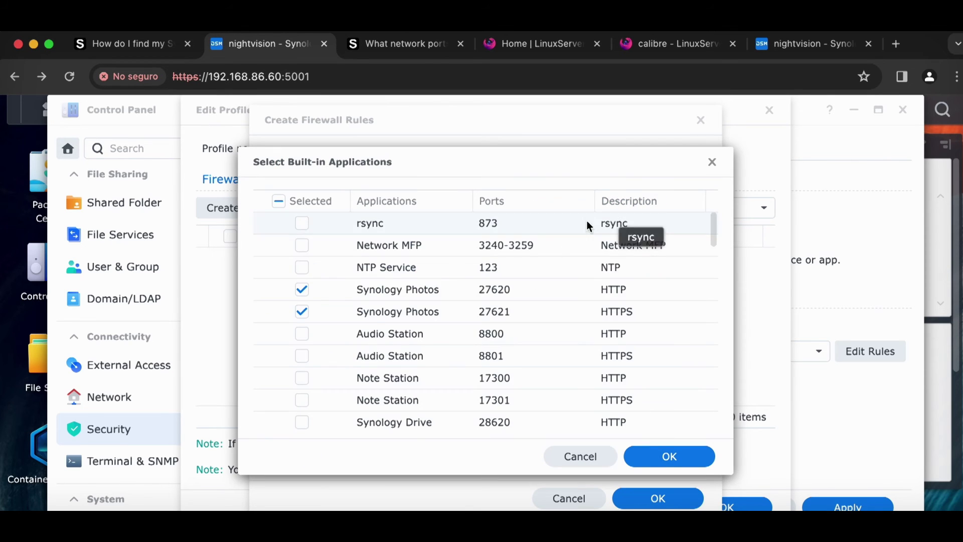
{"action": "scroll", "coordinate": [513, 300], "scroll_direction": "down", "scroll_amount": 10}
{"action": "scroll", "coordinate": [503, 327], "scroll_direction": "up", "scroll_amount": 10}
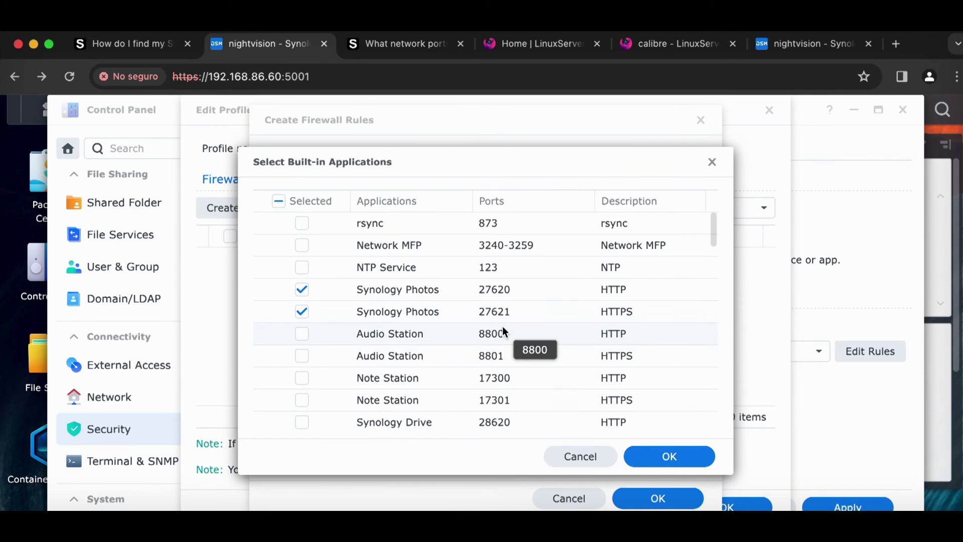
{"action": "left_click", "coordinate": [567, 458]}
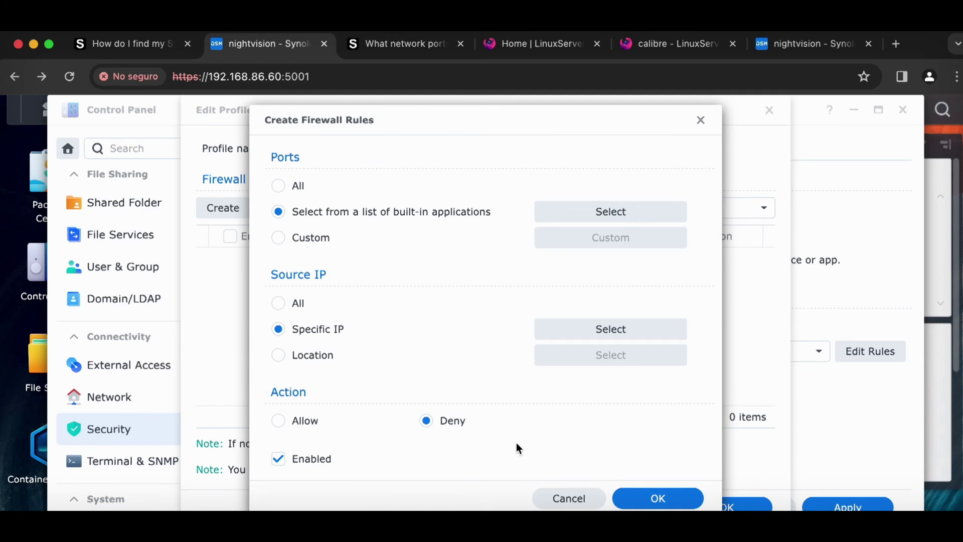
{"action": "left_click", "coordinate": [307, 421]}
{"action": "left_click", "coordinate": [301, 190]}
Re-check the port and source IP options, trying an IP range, then discard the rule.
{"action": "left_click", "coordinate": [337, 212]}
{"action": "left_click", "coordinate": [591, 214]}
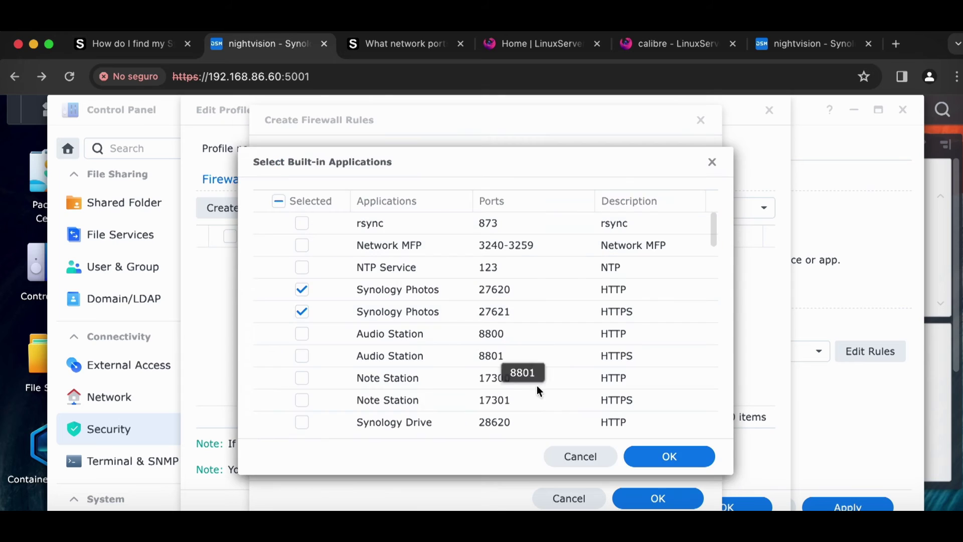
{"action": "left_click", "coordinate": [579, 457]}
{"action": "left_click", "coordinate": [298, 189]}
{"action": "left_click", "coordinate": [602, 331]}
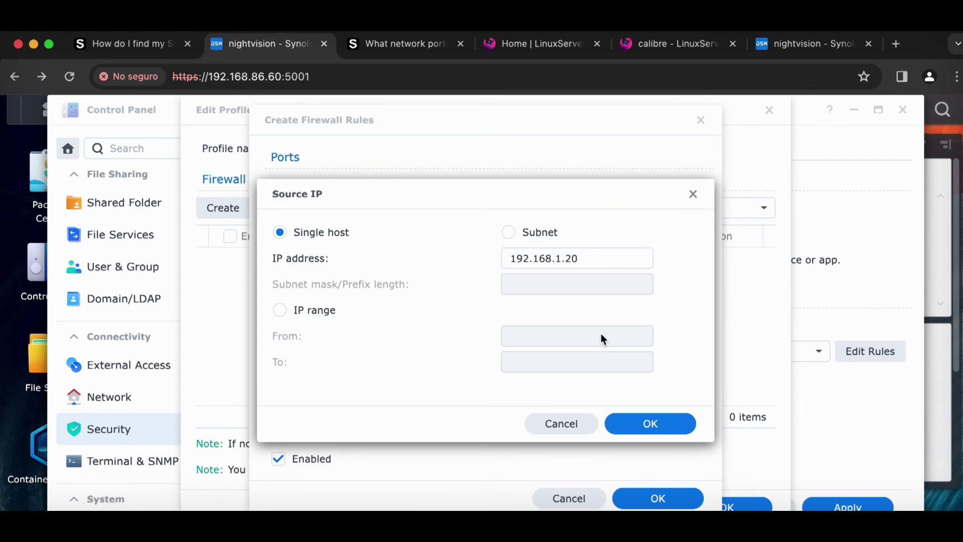
{"action": "left_click", "coordinate": [308, 307]}
{"action": "left_click", "coordinate": [317, 233]}
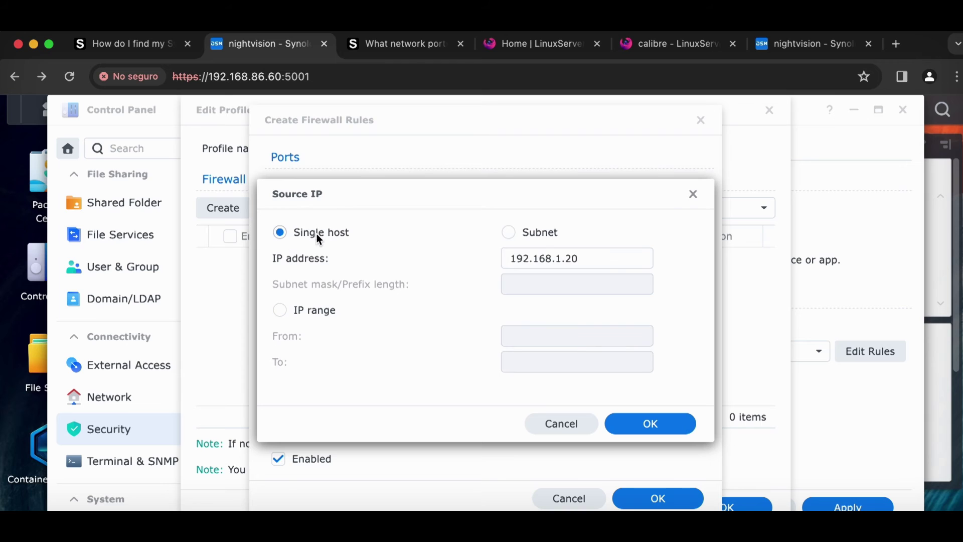
{"action": "left_click", "coordinate": [536, 421]}
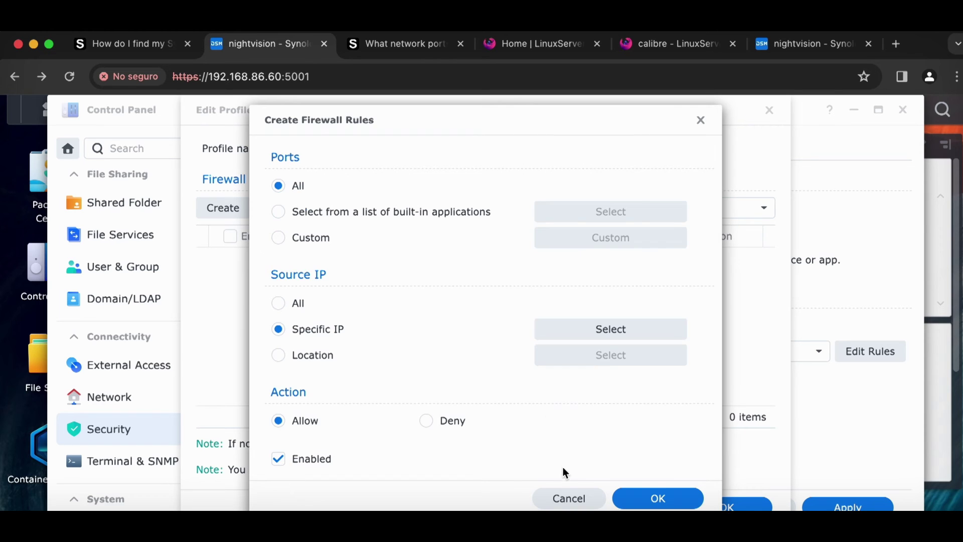
{"action": "left_click", "coordinate": [562, 498]}
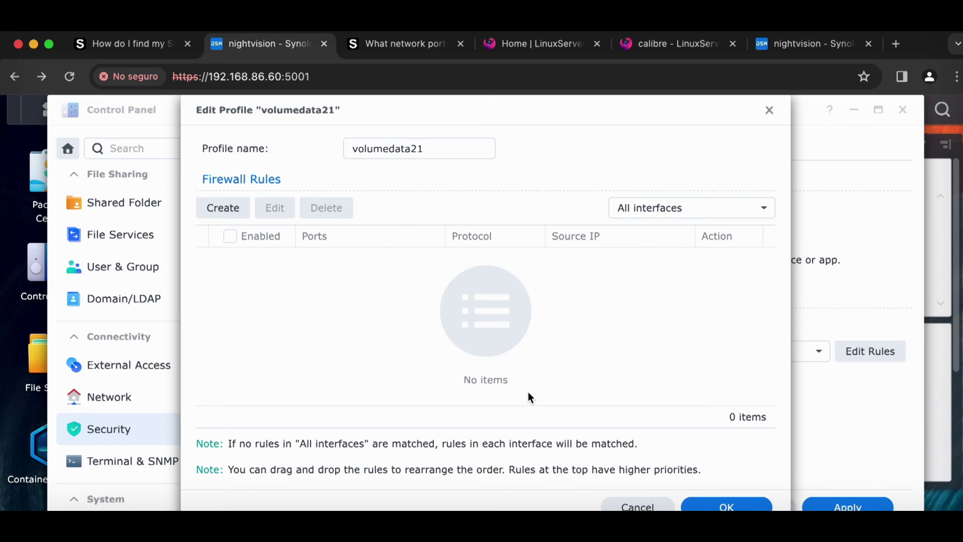
Start another rule, browse the built-in applications list, and cancel it.
{"action": "left_click", "coordinate": [231, 207]}
{"action": "left_click", "coordinate": [390, 218]}
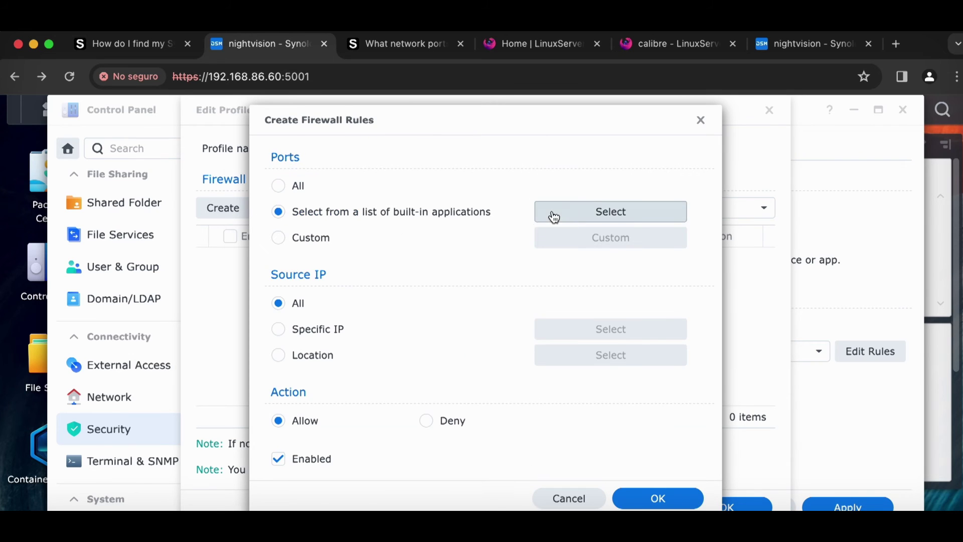
{"action": "left_click", "coordinate": [551, 213]}
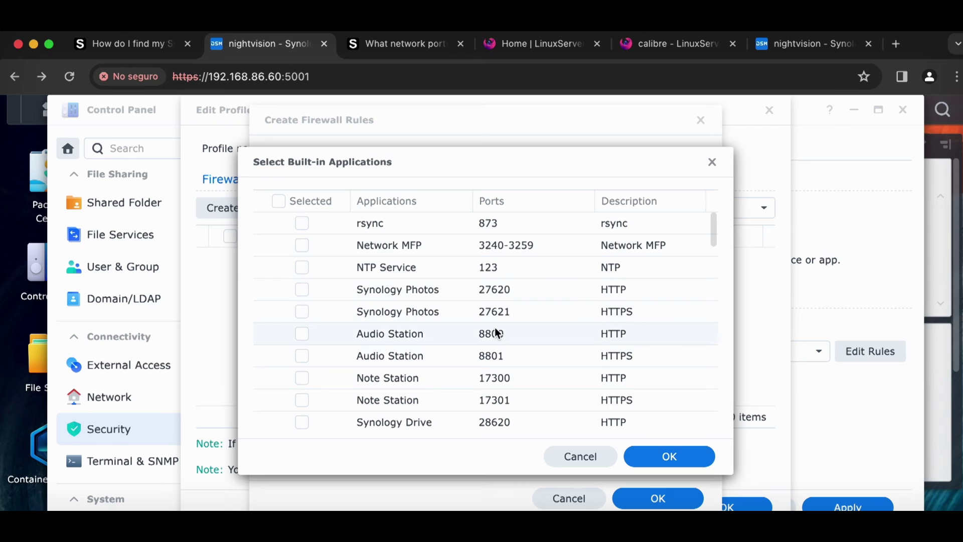
{"action": "scroll", "coordinate": [495, 328], "scroll_direction": "down", "scroll_amount": 2}
{"action": "scroll", "coordinate": [513, 353], "scroll_direction": "up", "scroll_amount": 2}
{"action": "left_click", "coordinate": [556, 462]}
{"action": "left_click", "coordinate": [561, 498]}
Close the profile rules and Control Panel, choosing Don't Save for the firewall changes.
{"action": "left_click", "coordinate": [617, 507]}
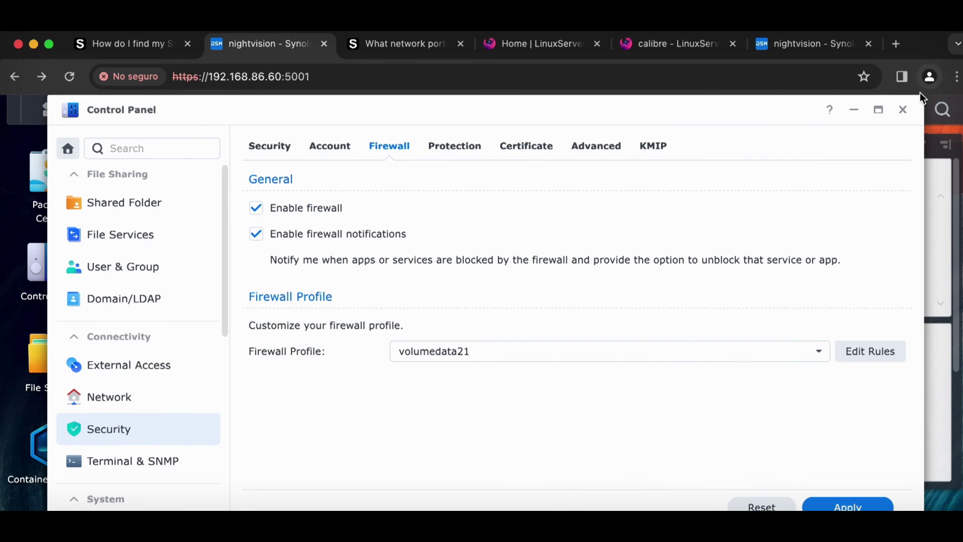
{"action": "left_click", "coordinate": [903, 111]}
{"action": "left_click", "coordinate": [369, 331]}
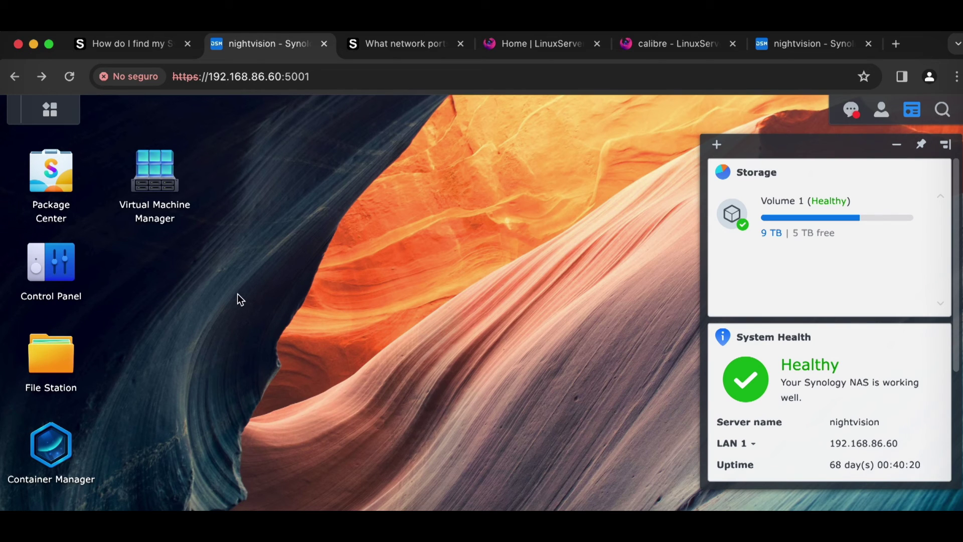
{"action": "left_click", "coordinate": [242, 258]}
Open the DSM Main Menu showing Storage Manager, Hyper Backup and other installed apps.
{"action": "left_click", "coordinate": [49, 110]}
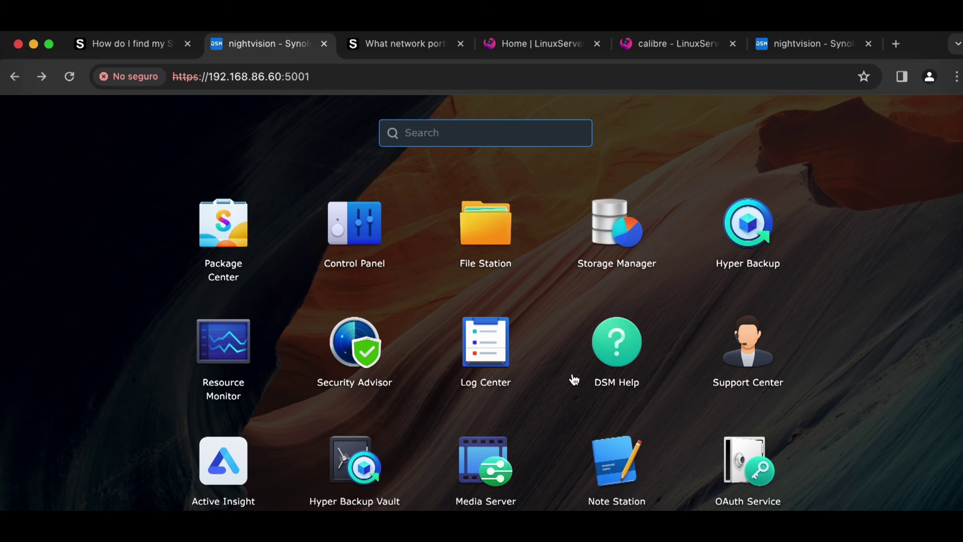
Launch Audio Station from the nightvision main menu, then close it.
{"action": "scroll", "coordinate": [574, 380], "scroll_direction": "down", "scroll_amount": 2}
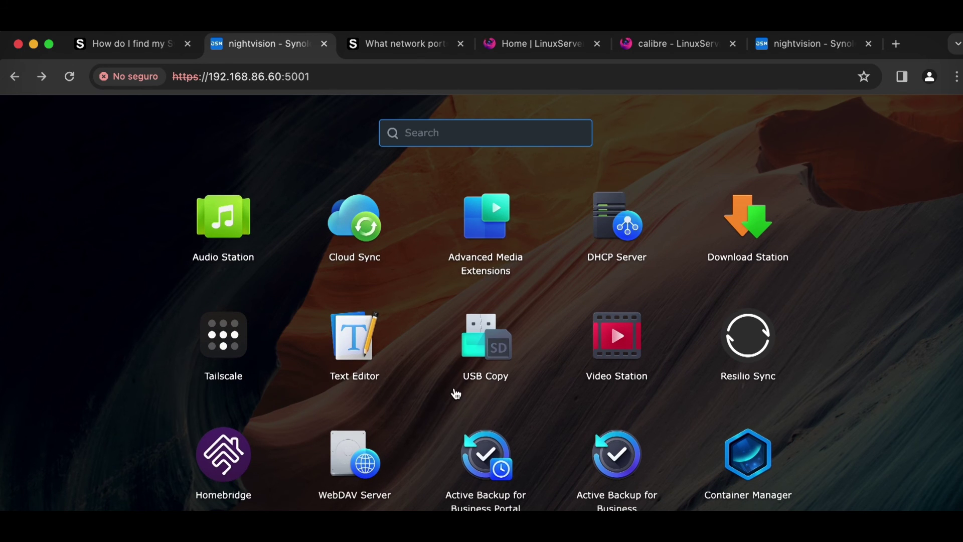
{"action": "scroll", "coordinate": [529, 376], "scroll_direction": "up", "scroll_amount": 2}
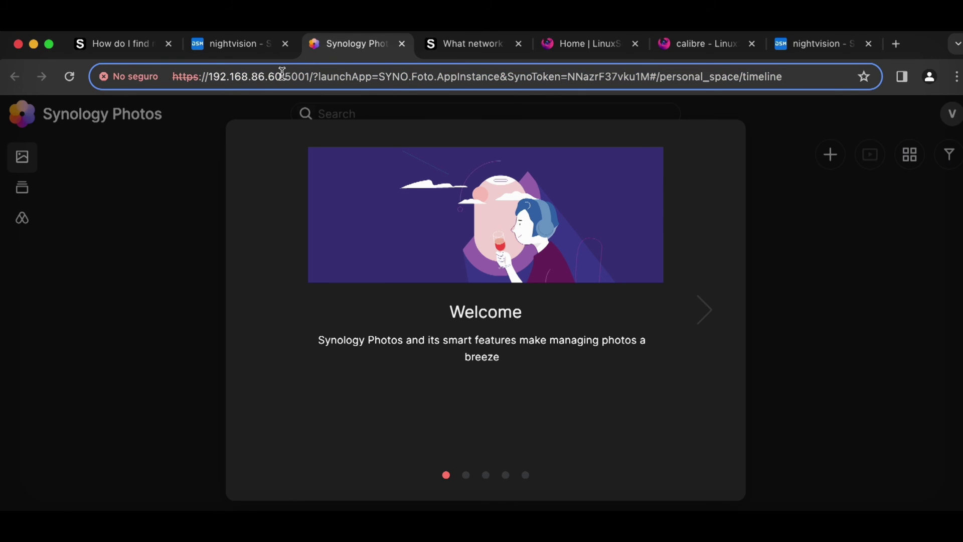
{"action": "left_click", "coordinate": [276, 54]}
{"action": "left_click", "coordinate": [47, 110]}
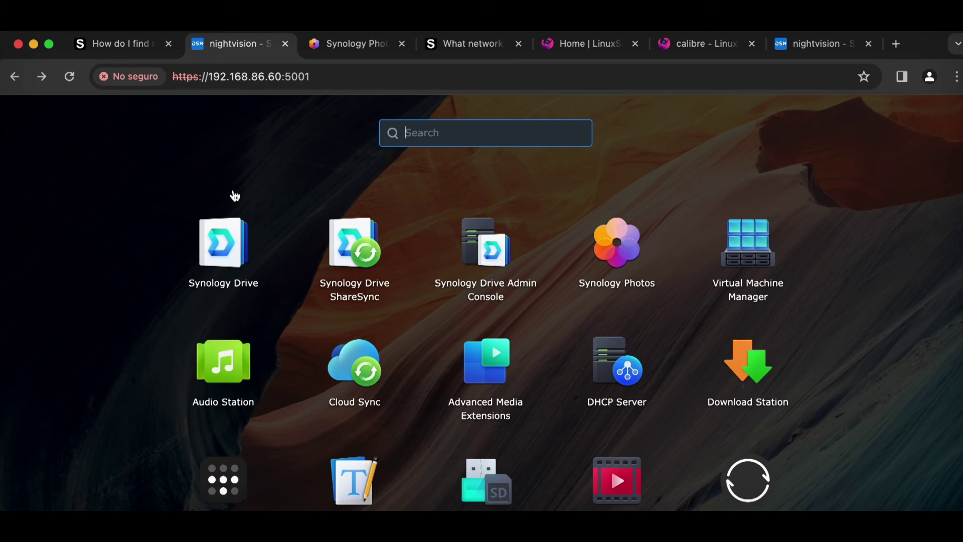
{"action": "left_click", "coordinate": [204, 370]}
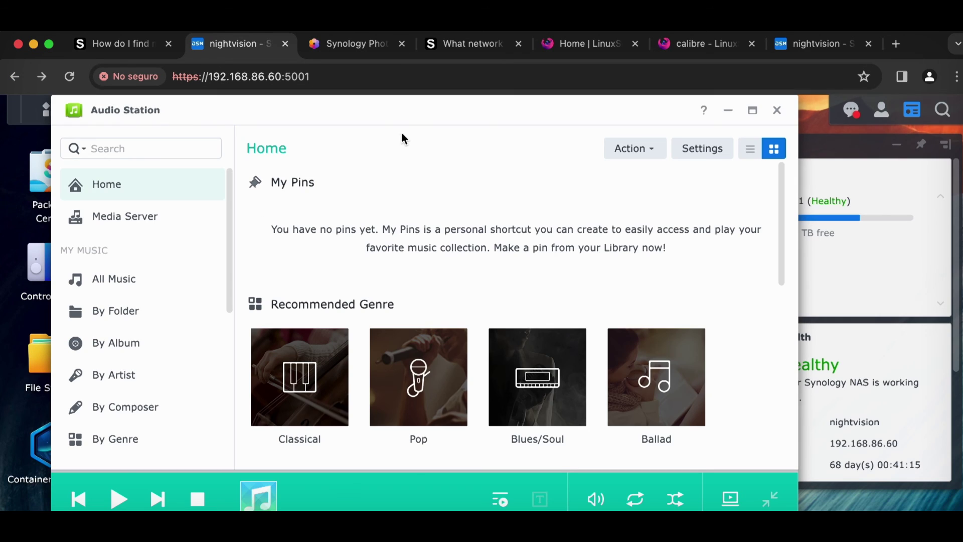
{"action": "left_click_drag", "start_coordinate": [354, 103], "coordinate": [407, 132]}
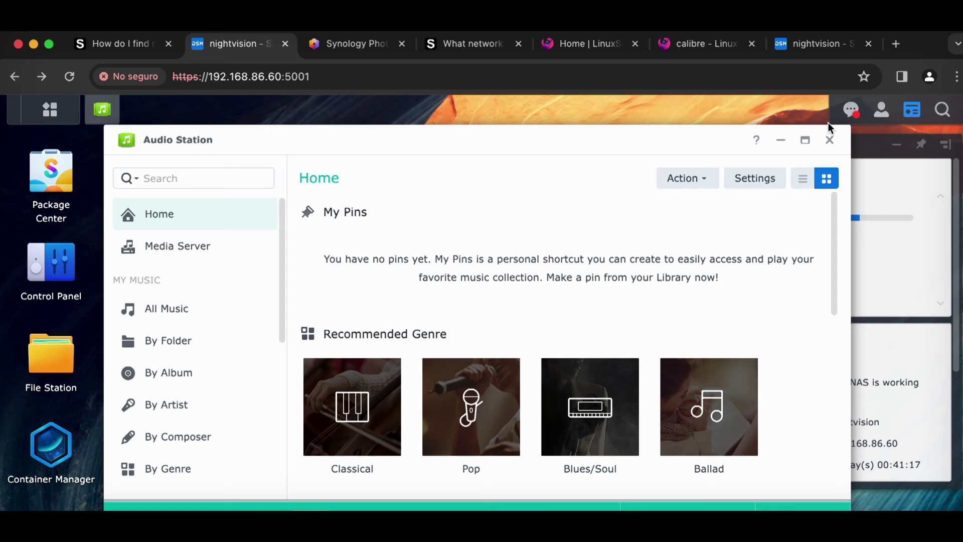
{"action": "left_click", "coordinate": [830, 142]}
{"action": "left_click", "coordinate": [377, 42]}
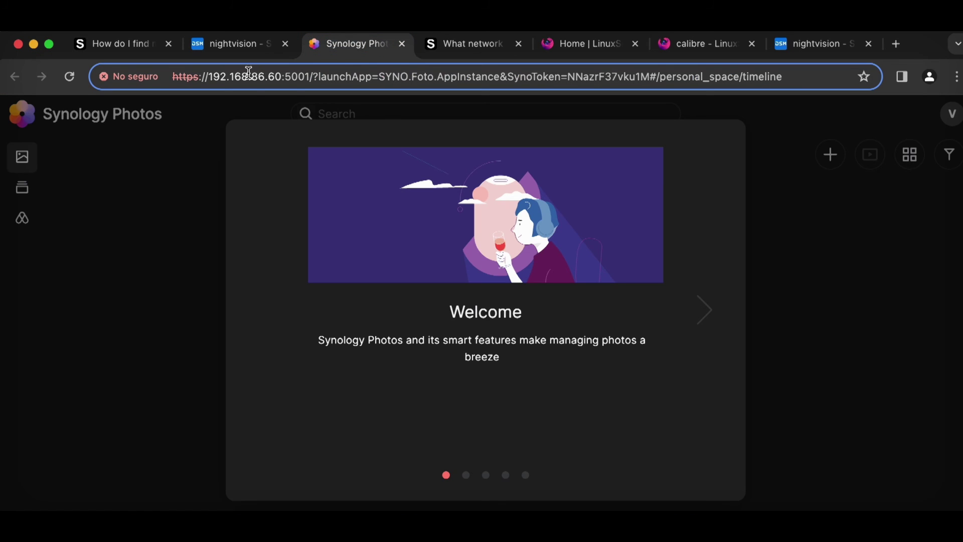
{"action": "left_click", "coordinate": [236, 42]}
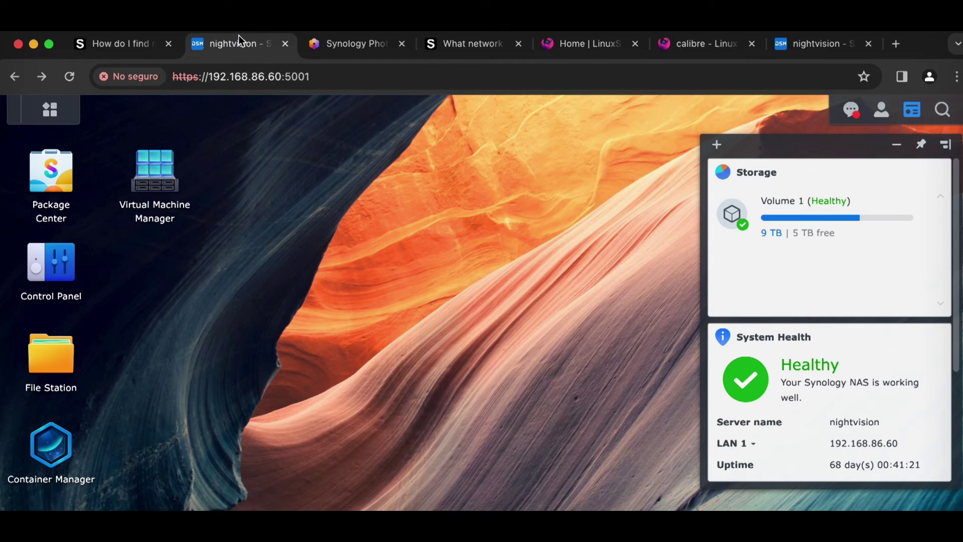
Check application portal ports and aliases in Login Portal, then bring up the network ports article.
{"action": "left_click", "coordinate": [50, 262]}
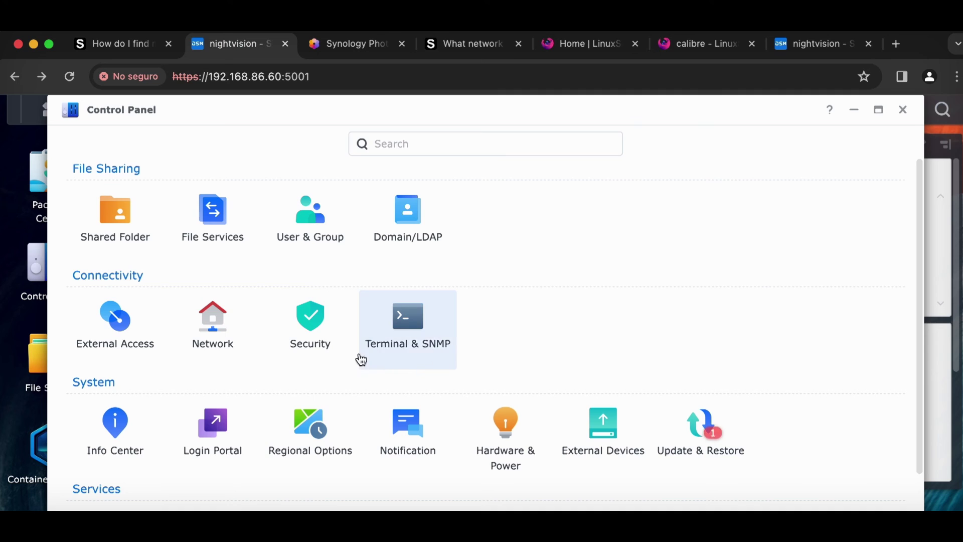
{"action": "left_click", "coordinate": [217, 440]}
{"action": "left_click", "coordinate": [319, 149]}
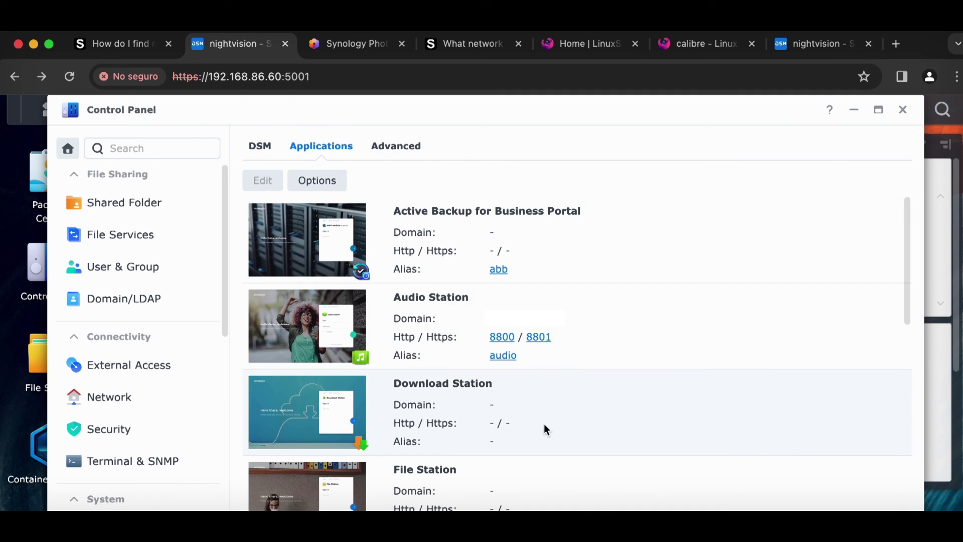
{"action": "left_click", "coordinate": [902, 110]}
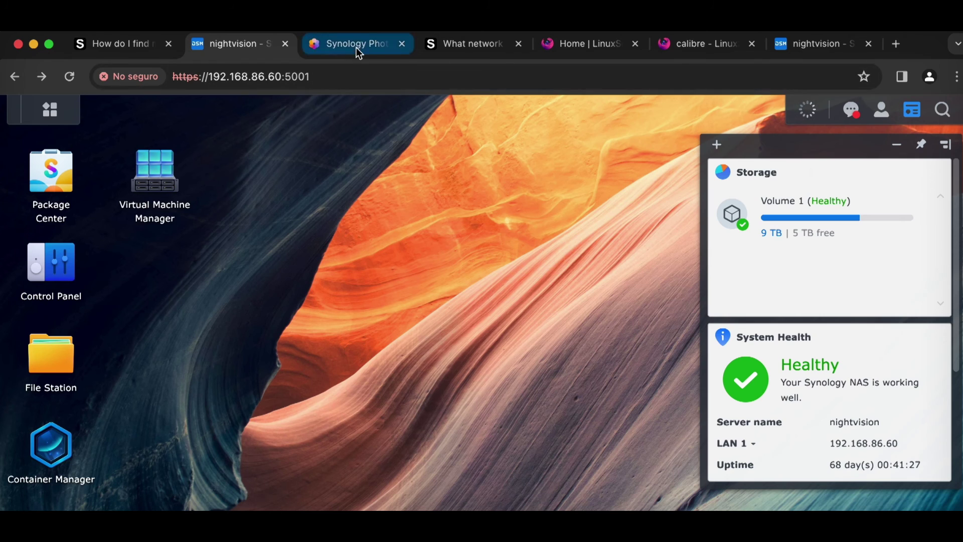
{"action": "left_click", "coordinate": [357, 49]}
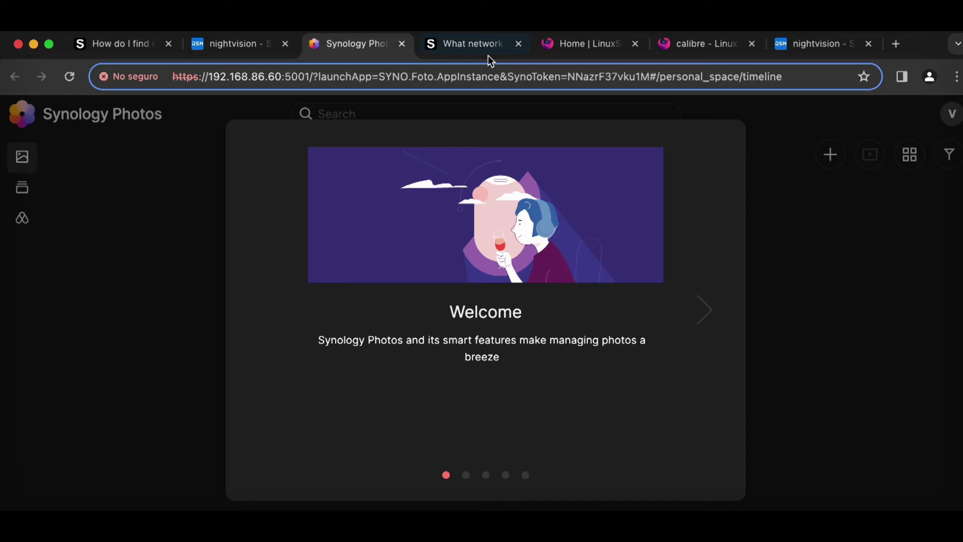
{"action": "left_click", "coordinate": [474, 45]}
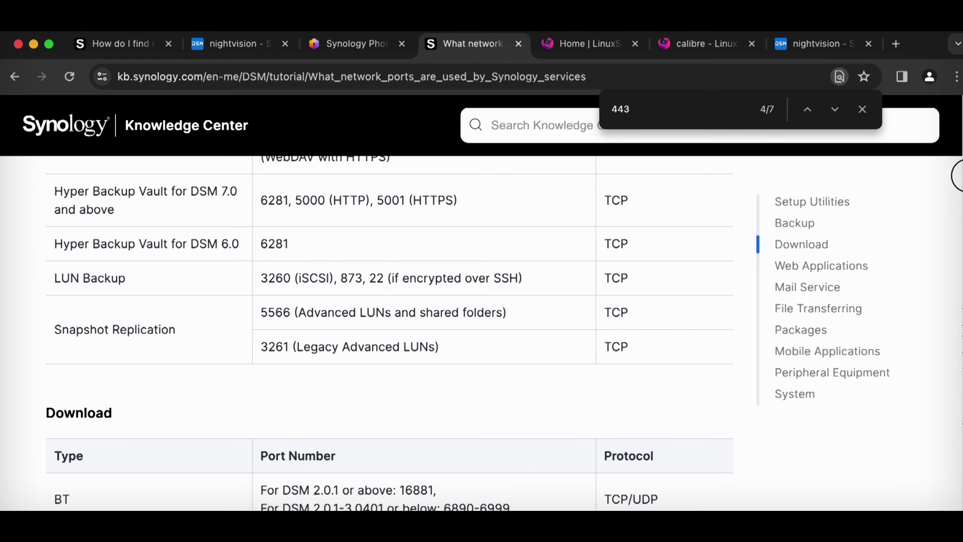
Scroll the ports article tables down to File Transferring, showing AFP 548 and SMB 139/445.
{"action": "scroll", "coordinate": [957, 175], "scroll_direction": "up", "scroll_amount": 10}
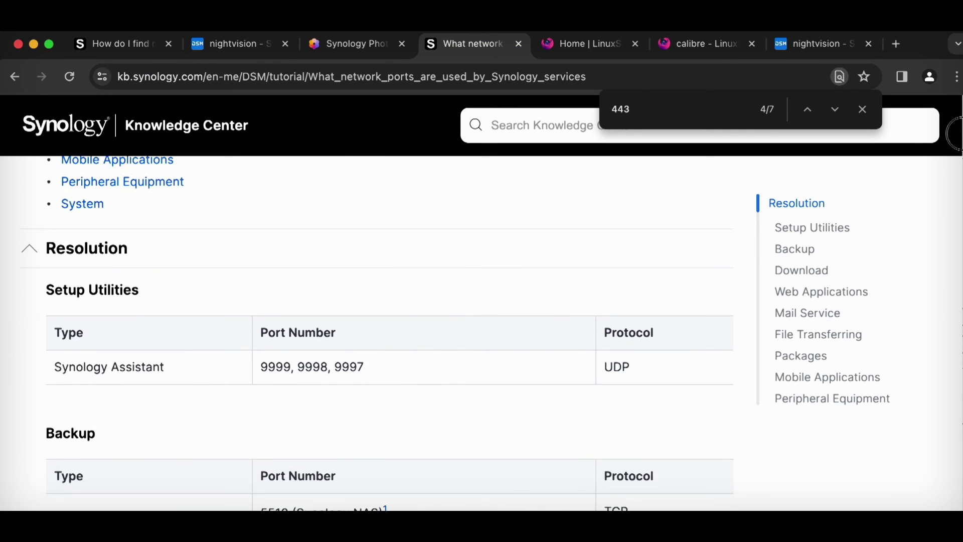
{"action": "scroll", "coordinate": [955, 151], "scroll_direction": "down", "scroll_amount": 7}
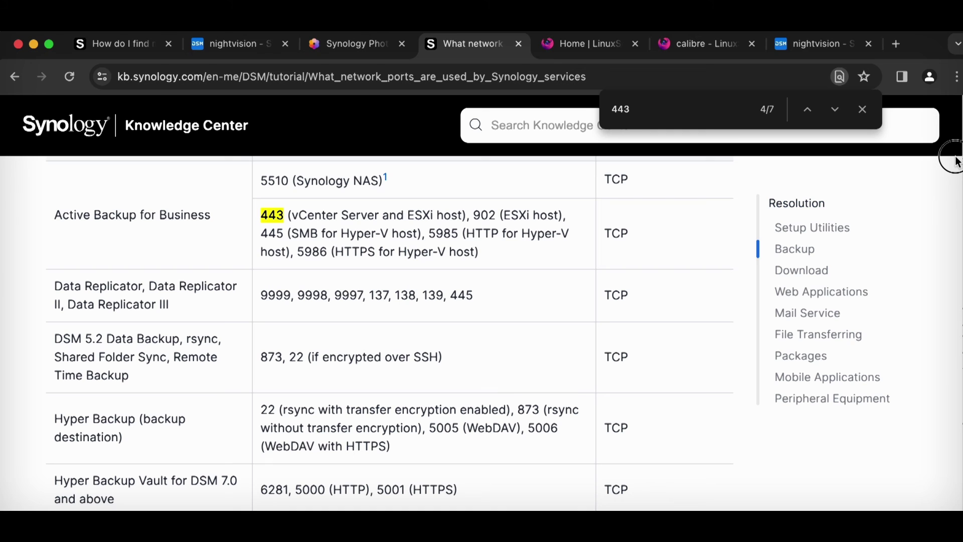
{"action": "left_click_drag", "start_coordinate": [956, 161], "coordinate": [957, 197]}
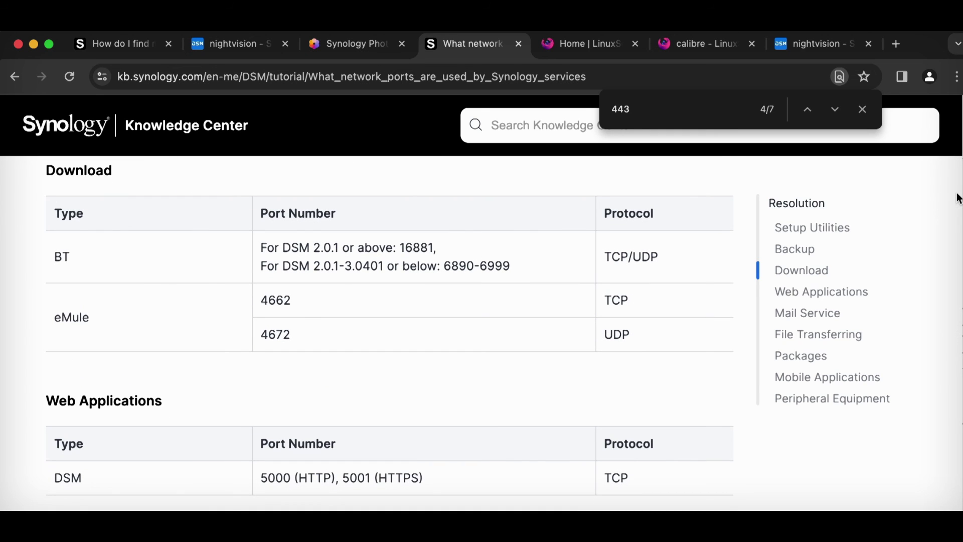
{"action": "scroll", "coordinate": [957, 199], "scroll_direction": "down", "scroll_amount": 3}
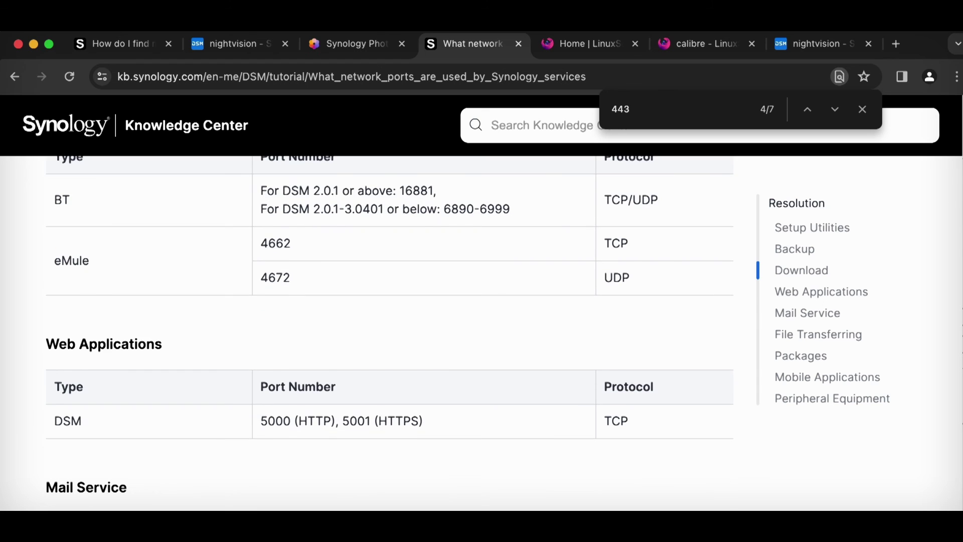
{"action": "right_click", "coordinate": [955, 207]}
{"action": "left_click", "coordinate": [956, 209]}
{"action": "left_click_drag", "start_coordinate": [955, 208], "coordinate": [959, 248]}
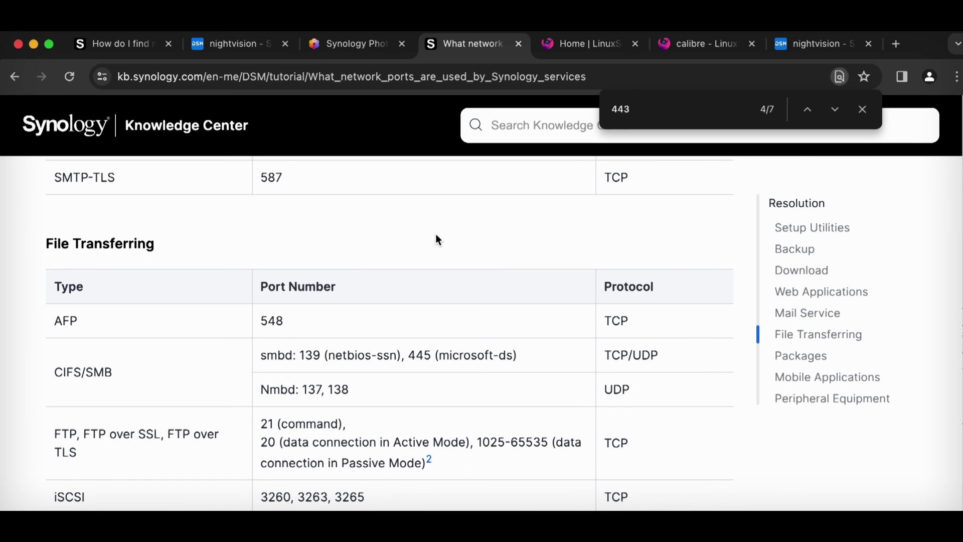
Open the calibre docker-compose docs and highlight the host ports in its ports list.
{"action": "left_click", "coordinate": [579, 45]}
{"action": "left_click", "coordinate": [711, 44]}
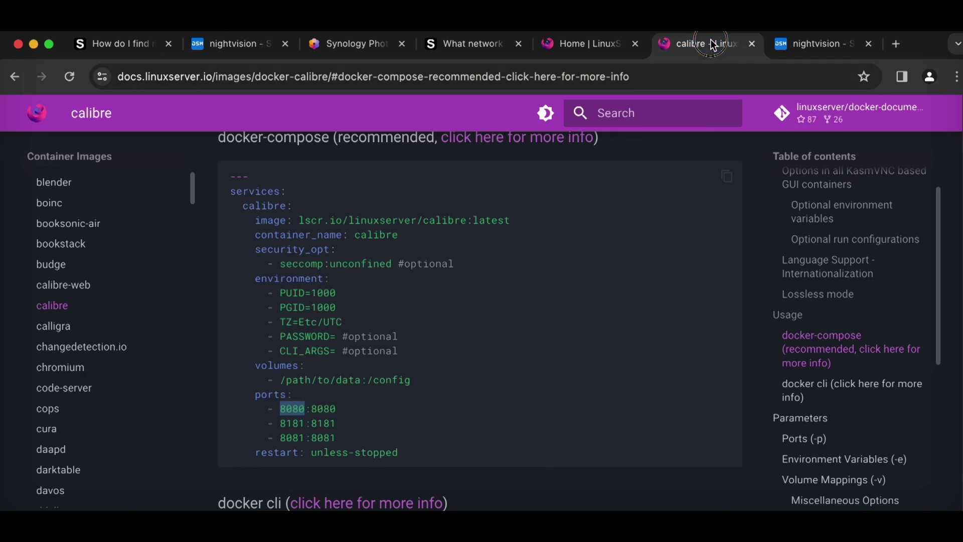
{"action": "scroll", "coordinate": [511, 303], "scroll_direction": "up", "scroll_amount": 1}
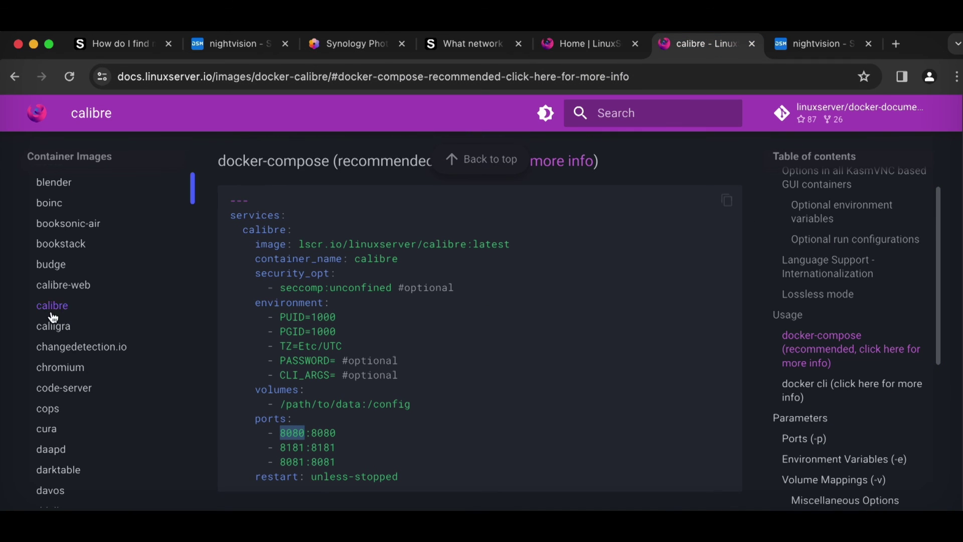
{"action": "left_click", "coordinate": [399, 432]}
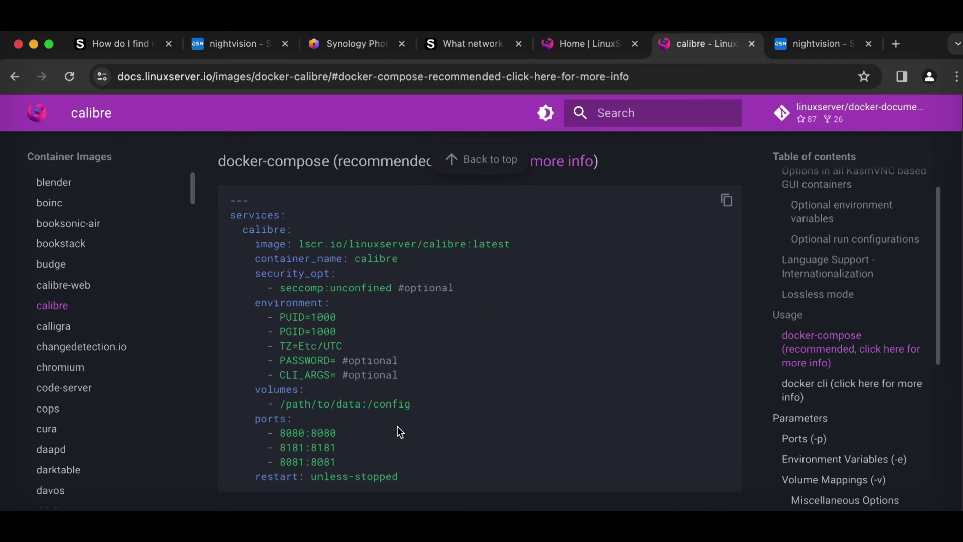
{"action": "double_click", "coordinate": [292, 432]}
{"action": "double_click", "coordinate": [292, 447]}
{"action": "double_click", "coordinate": [293, 460]}
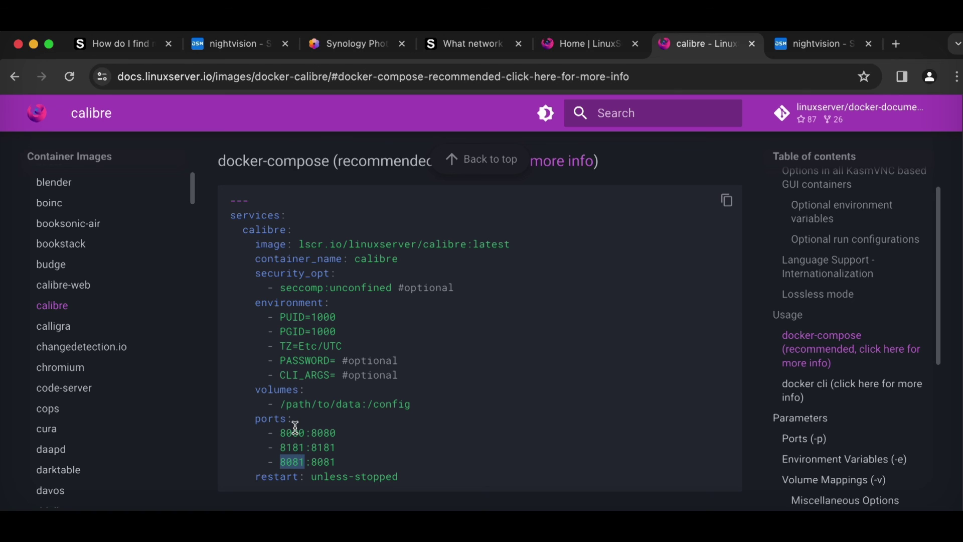
Re-highlight the host ports, ending on 8080 of 8080:8080, and return to nightvision DSM.
{"action": "double_click", "coordinate": [293, 432]}
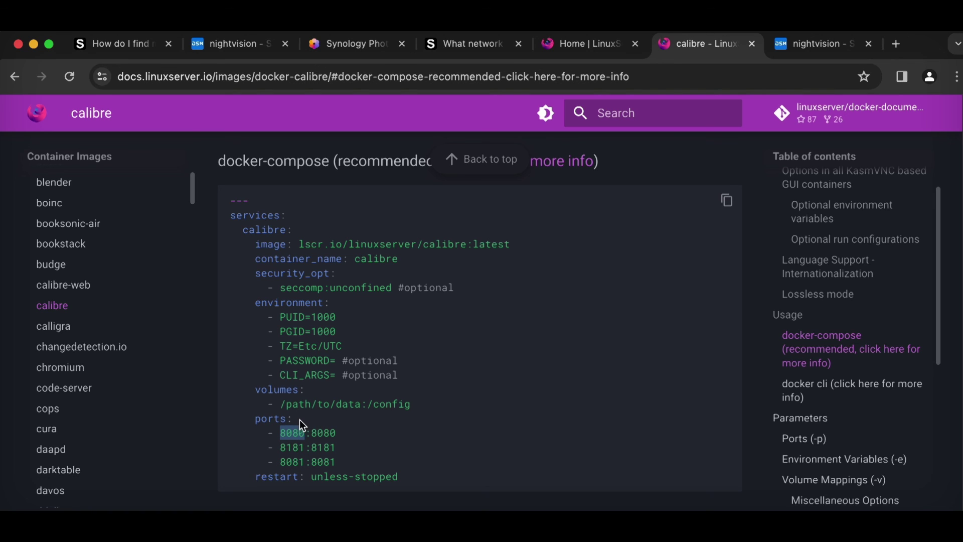
{"action": "double_click", "coordinate": [285, 459]}
{"action": "double_click", "coordinate": [290, 447]}
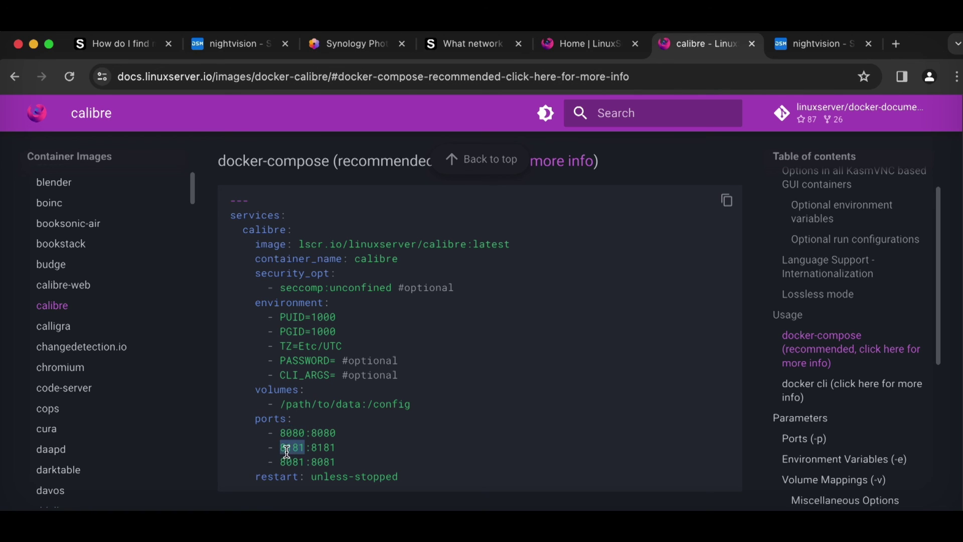
{"action": "double_click", "coordinate": [295, 432]}
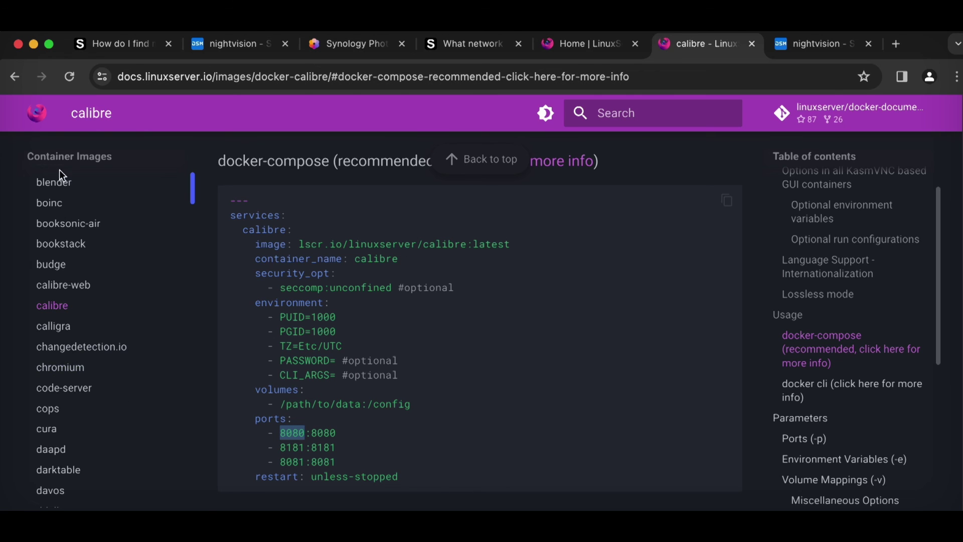
{"action": "left_click", "coordinate": [314, 426]}
{"action": "double_click", "coordinate": [299, 430]}
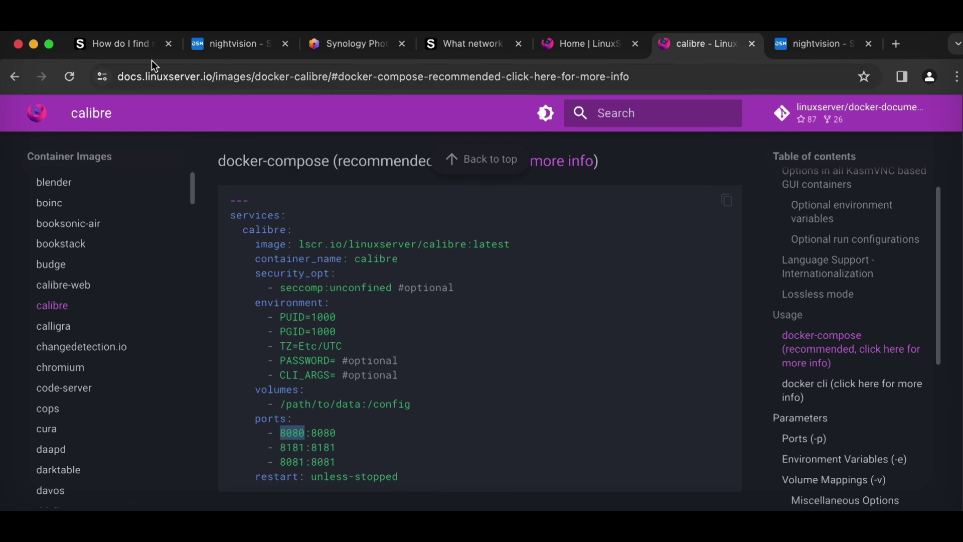
{"action": "left_click", "coordinate": [241, 50]}
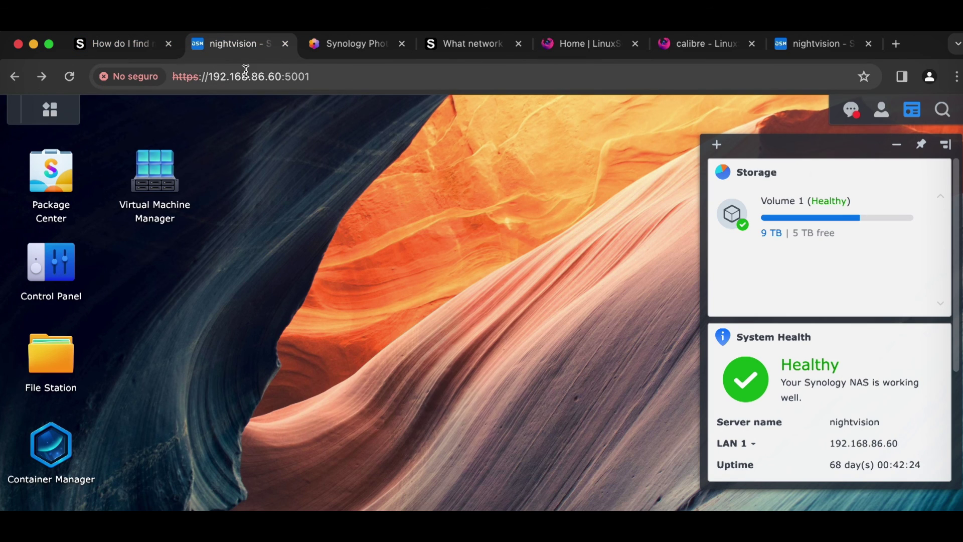
{"action": "left_click", "coordinate": [818, 42]}
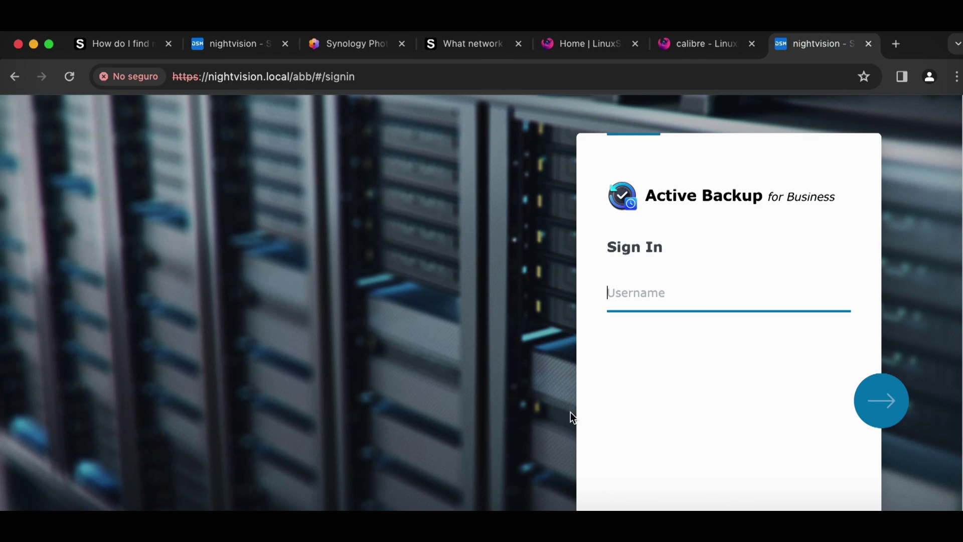
{"action": "left_click", "coordinate": [705, 39]}
{"action": "double_click", "coordinate": [317, 432]}
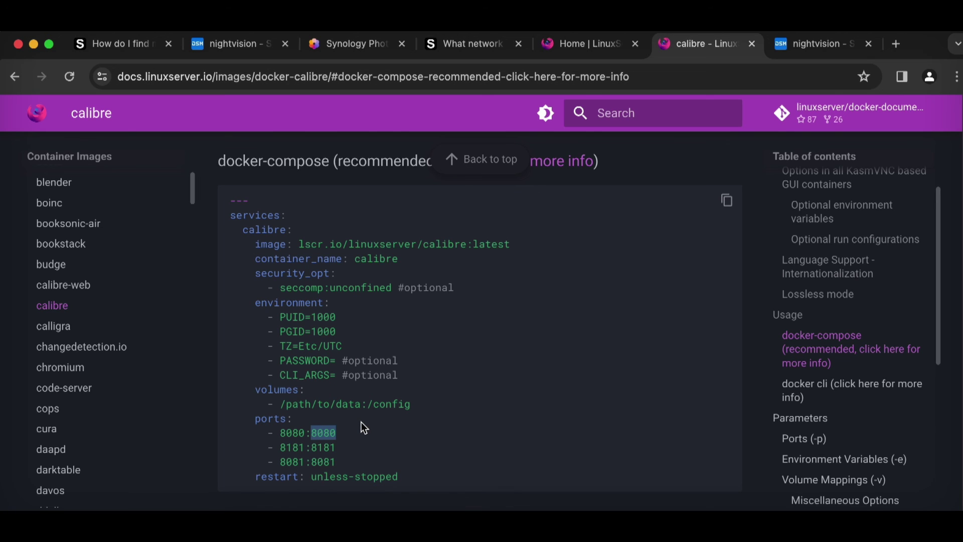
{"action": "left_click", "coordinate": [241, 44]}
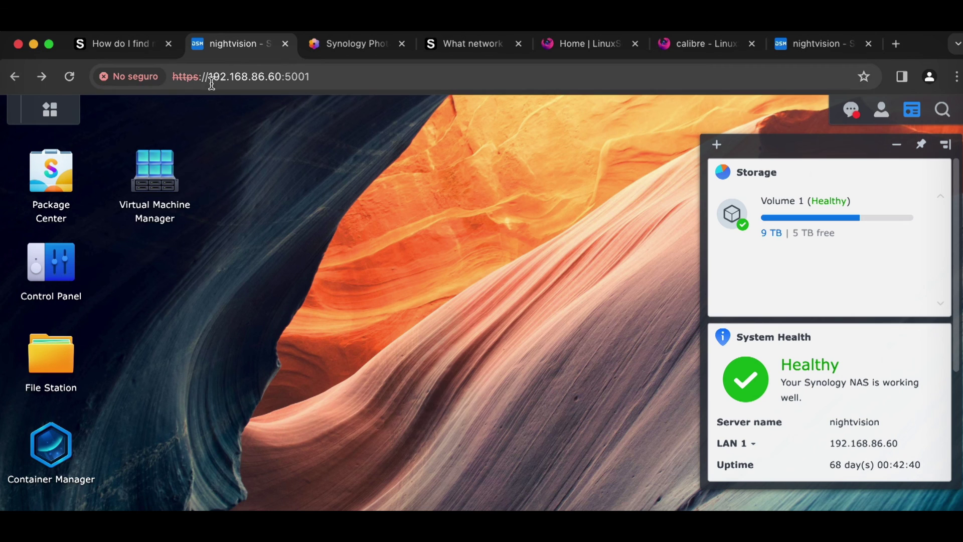
{"action": "left_click_drag", "start_coordinate": [208, 78], "coordinate": [281, 80]}
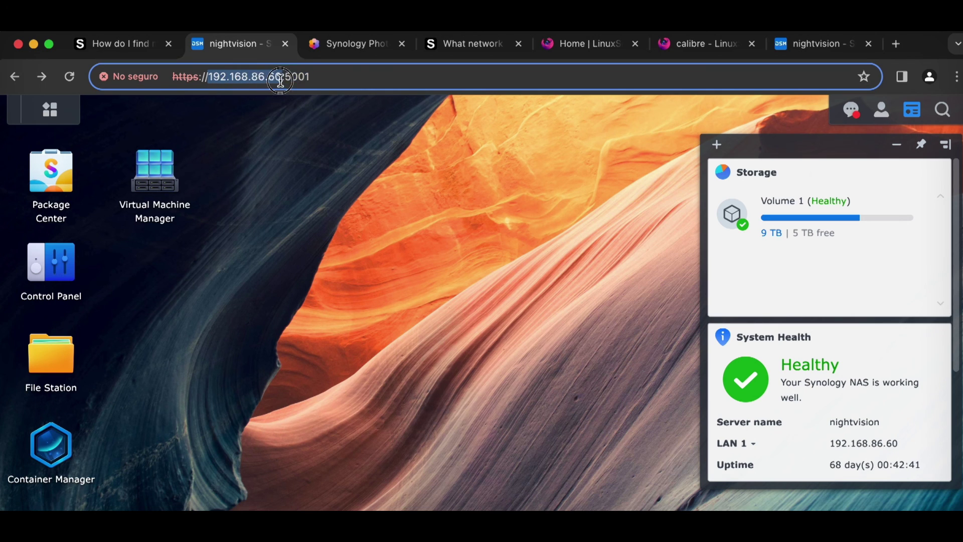
{"action": "double_click", "coordinate": [346, 79]}
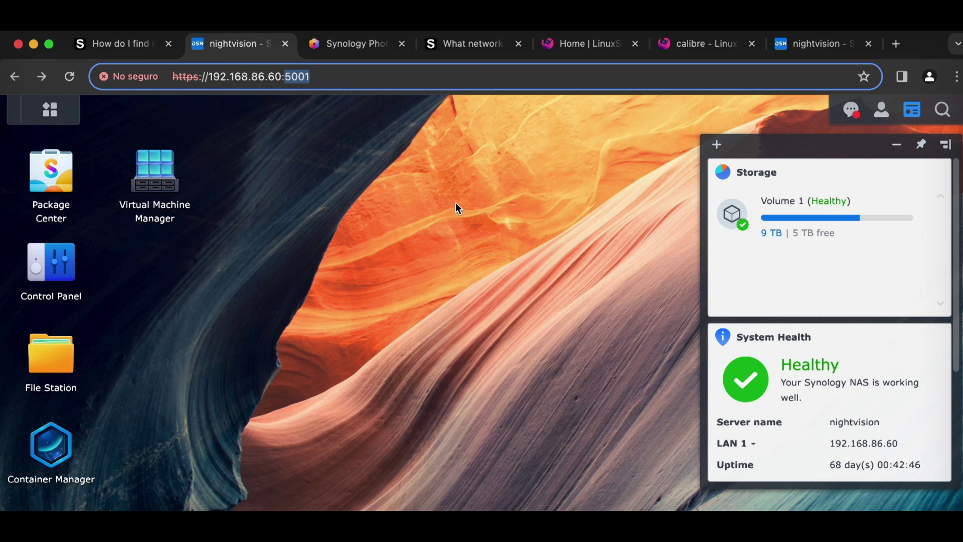
{"action": "left_click", "coordinate": [456, 220]}
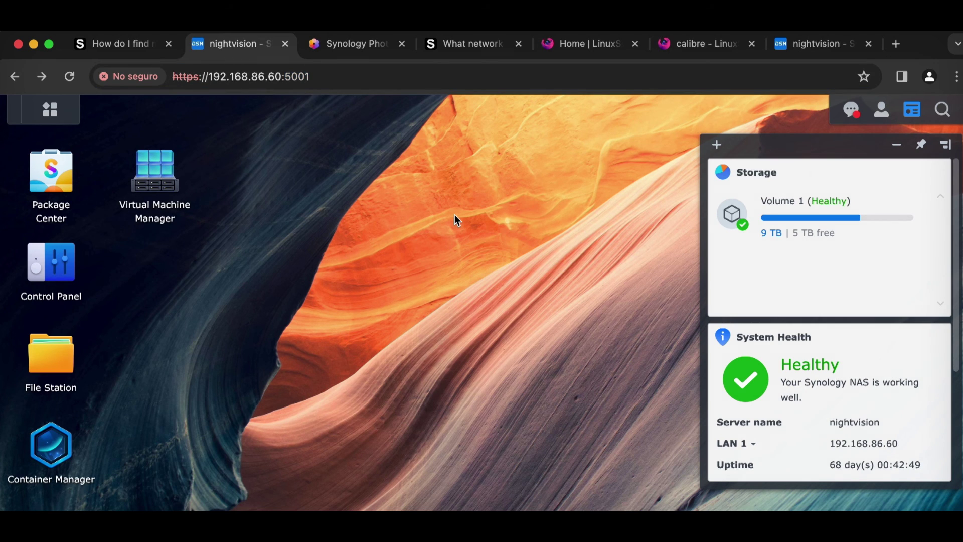